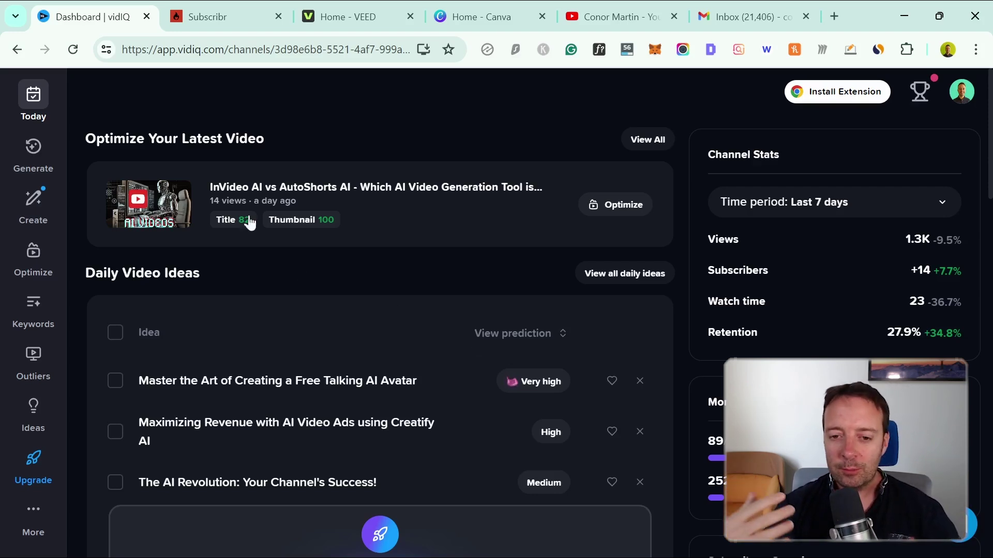
Switch from the vidIQ dashboard to the Subscribr Scripts list.
{"action": "left_click", "coordinate": [216, 8]}
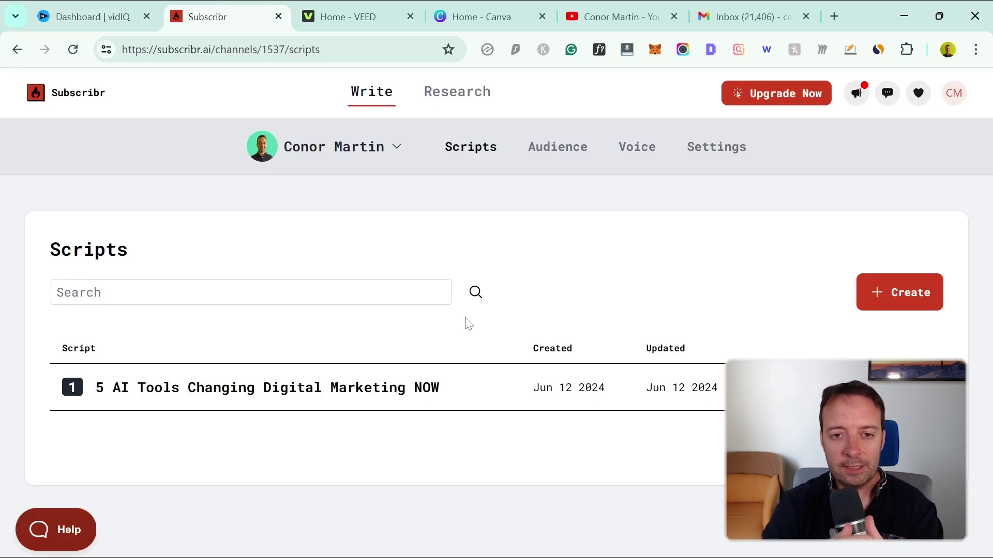
Open '5 AI Tools Changing Digital Marketing NOW' and review its summary: English, 1,600 words, Compilation.
{"action": "left_click", "coordinate": [313, 400]}
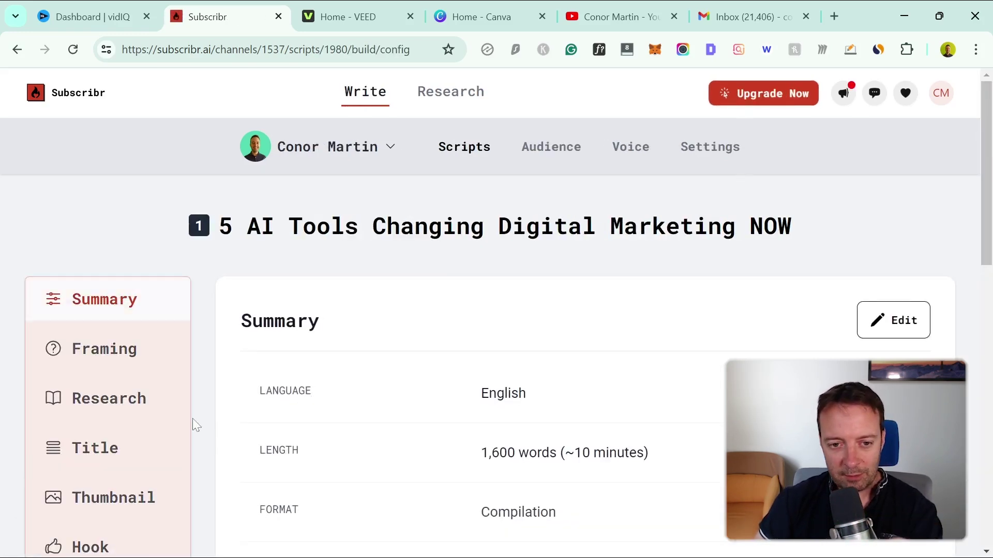
{"action": "scroll", "coordinate": [362, 398], "scroll_direction": "down", "scroll_amount": 3}
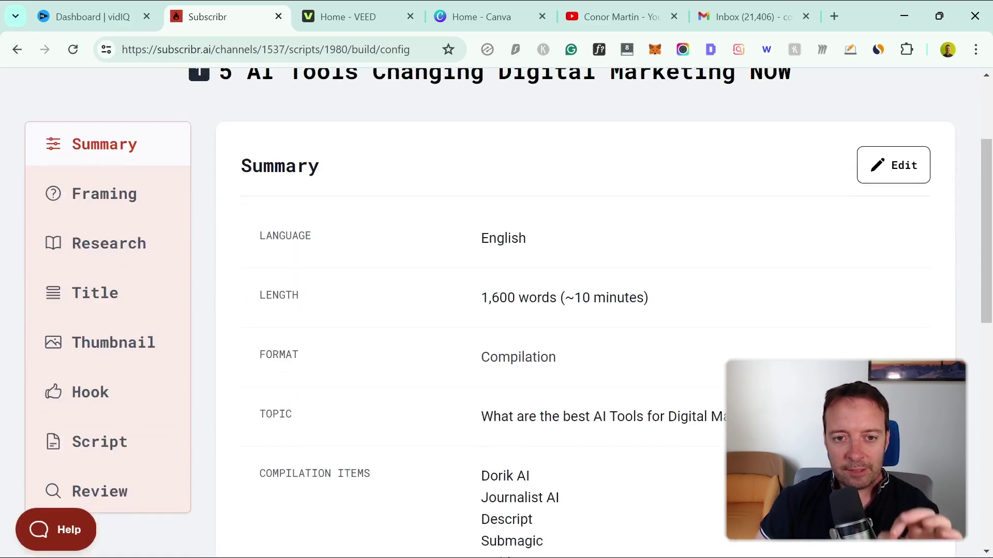
{"action": "scroll", "coordinate": [461, 436], "scroll_direction": "down", "scroll_amount": 3}
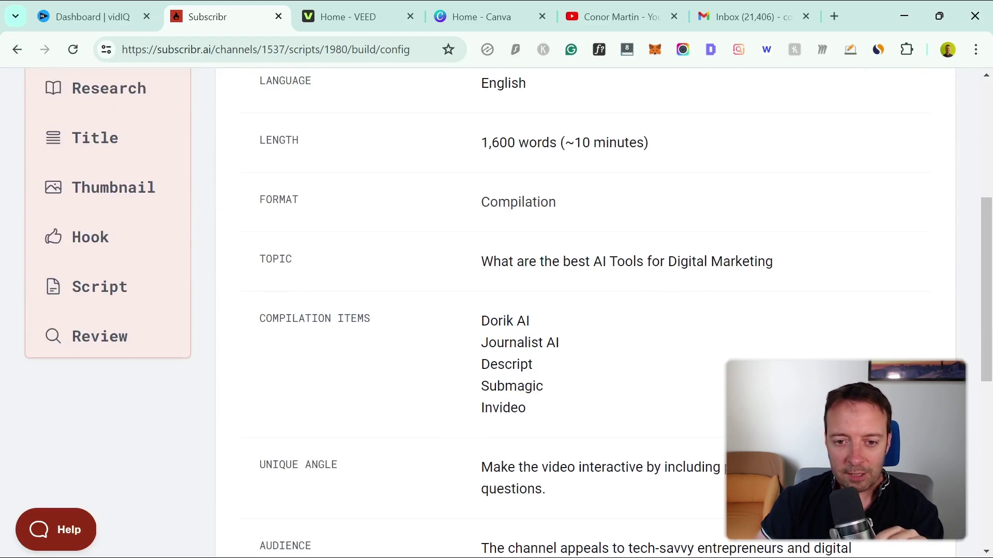
{"action": "scroll", "coordinate": [569, 310], "scroll_direction": "down", "scroll_amount": 3}
{"action": "scroll", "coordinate": [569, 310], "scroll_direction": "up", "scroll_amount": 3}
{"action": "scroll", "coordinate": [569, 310], "scroll_direction": "down", "scroll_amount": 4}
{"action": "scroll", "coordinate": [605, 388], "scroll_direction": "down", "scroll_amount": 3}
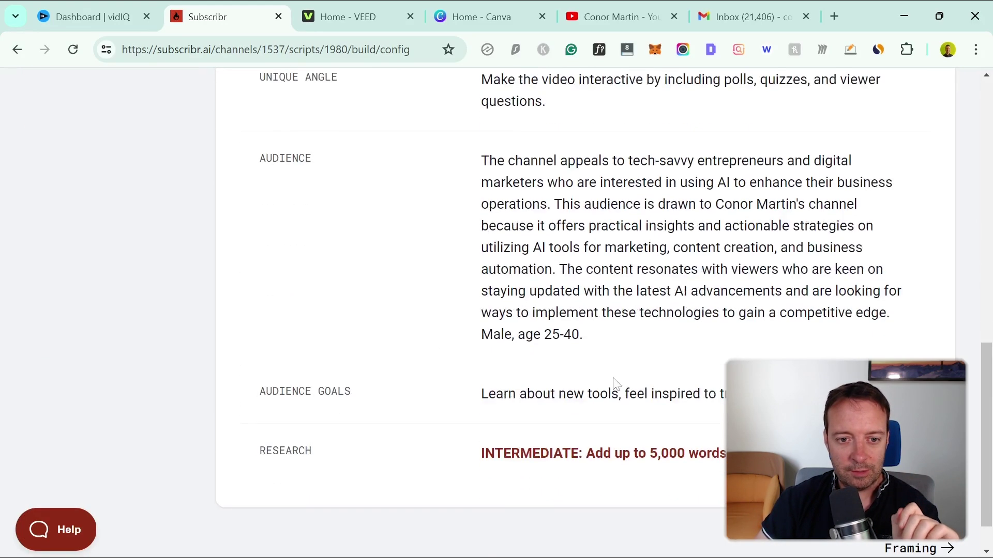
{"action": "scroll", "coordinate": [343, 390], "scroll_direction": "up", "scroll_amount": 12}
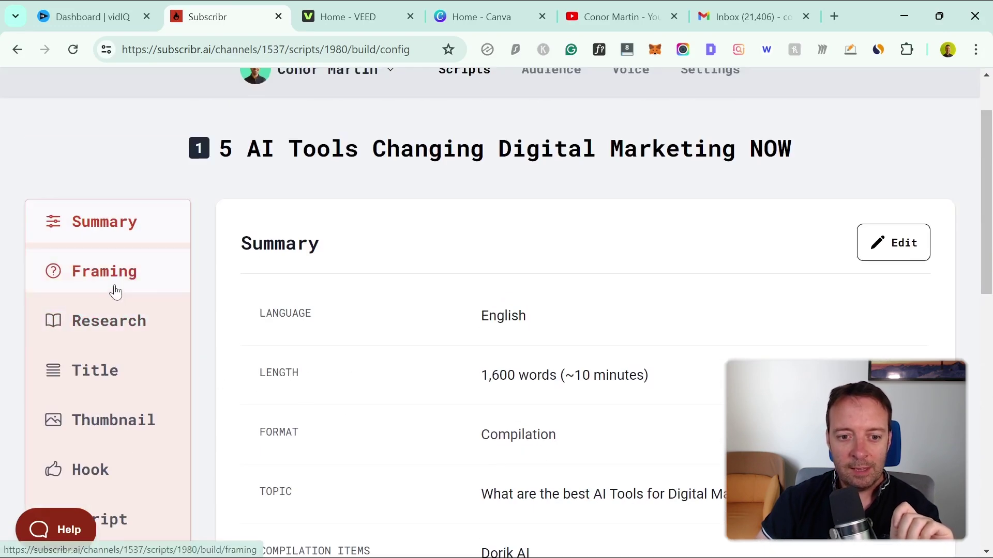
Review the script's selected framing questions.
{"action": "left_click", "coordinate": [113, 288]}
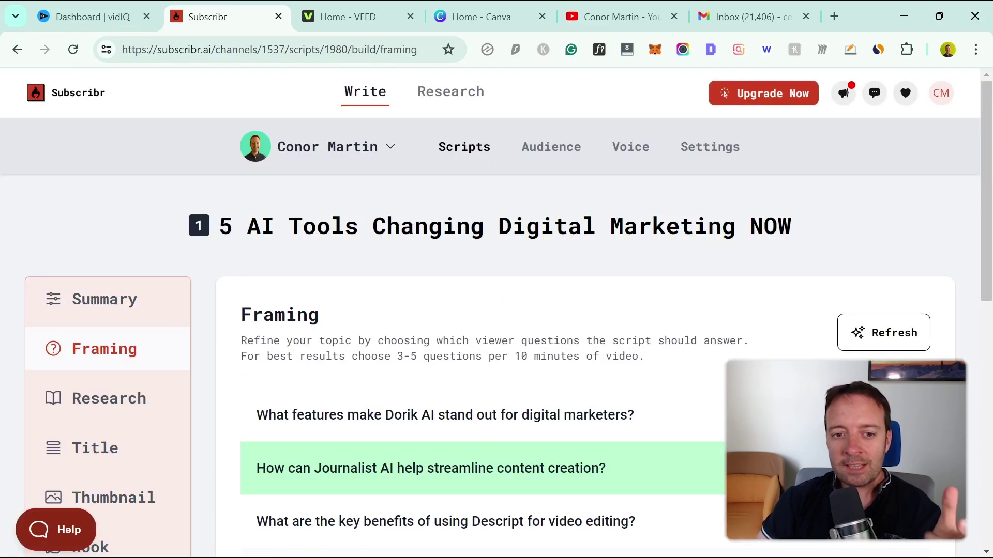
{"action": "scroll", "coordinate": [571, 345], "scroll_direction": "down", "scroll_amount": 3}
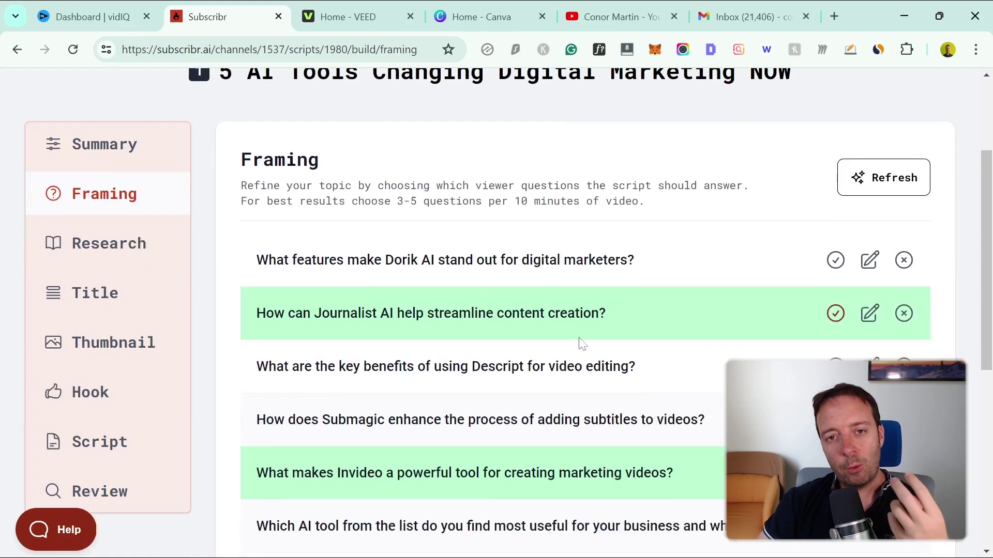
{"action": "scroll", "coordinate": [428, 332], "scroll_direction": "down", "scroll_amount": 4}
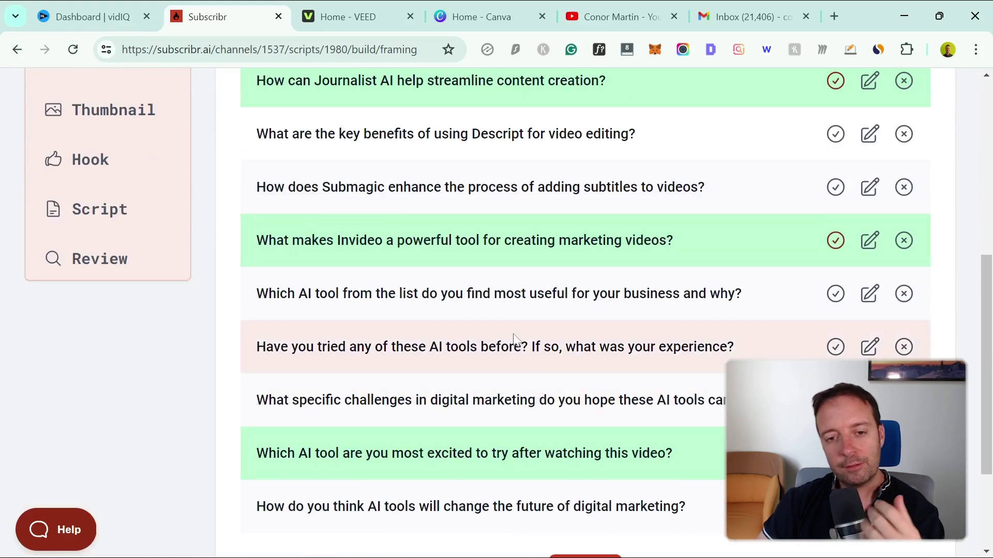
{"action": "scroll", "coordinate": [486, 351], "scroll_direction": "up", "scroll_amount": 3}
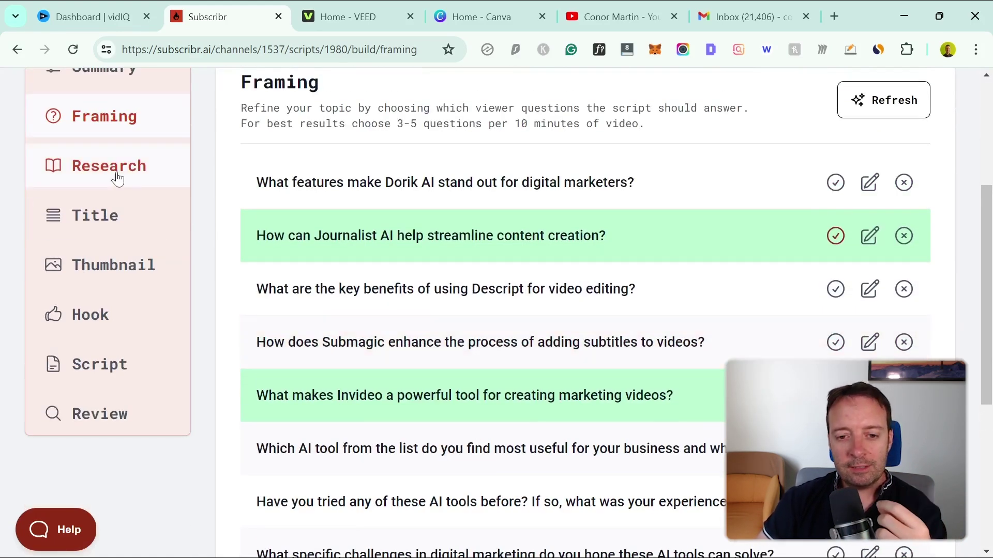
Look through the gathered research source cards, then bring up the title suggestions.
{"action": "left_click", "coordinate": [118, 177]}
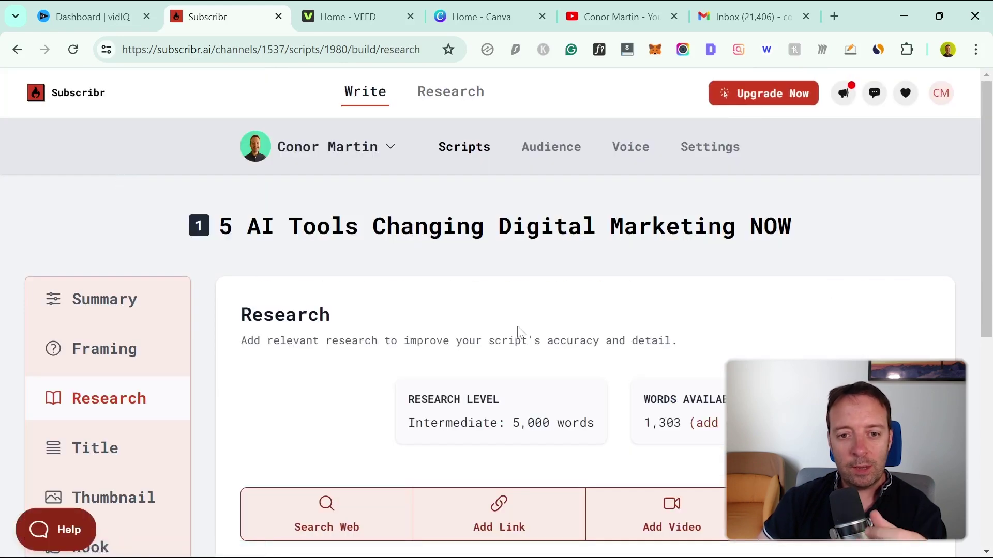
{"action": "scroll", "coordinate": [390, 327], "scroll_direction": "down", "scroll_amount": 4}
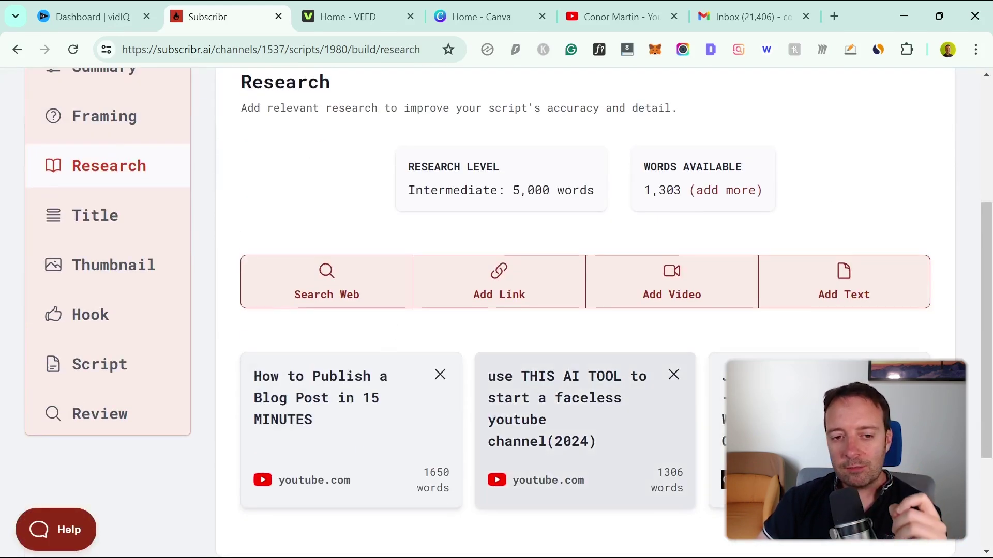
{"action": "scroll", "coordinate": [496, 310], "scroll_direction": "up", "scroll_amount": 3}
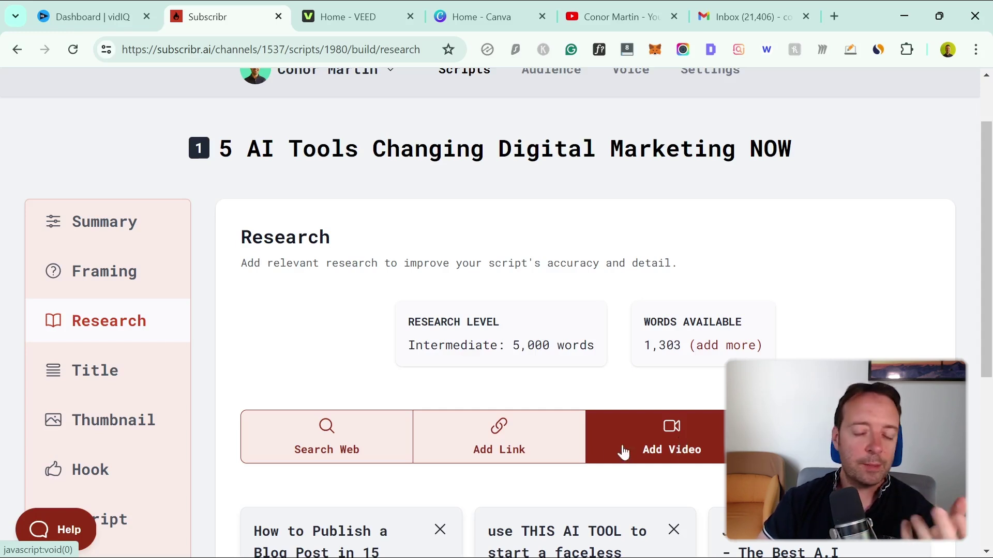
{"action": "left_click", "coordinate": [124, 391]}
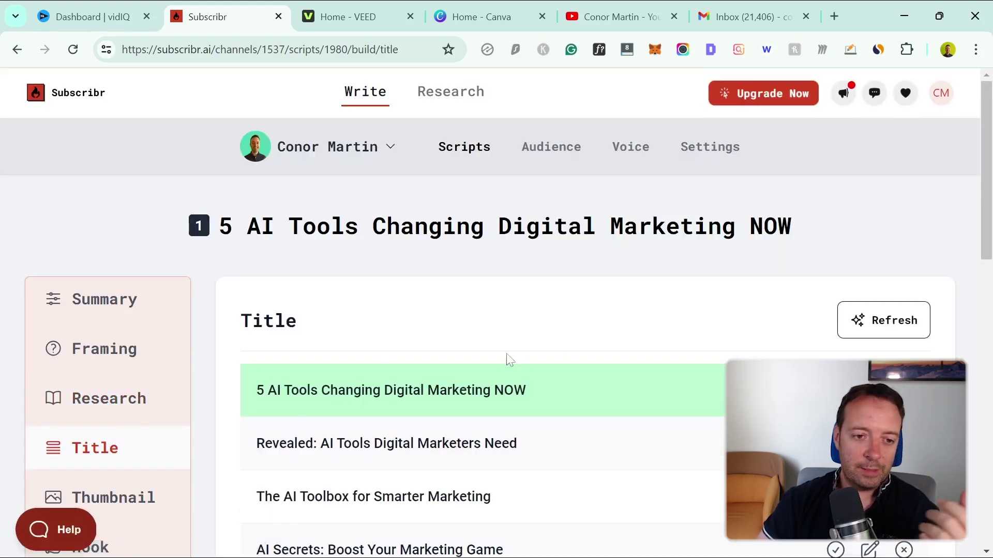
Scroll the suggested titles, browse the thumbnail ideas, and open the opening hook drafts.
{"action": "scroll", "coordinate": [436, 340], "scroll_direction": "down", "scroll_amount": 3}
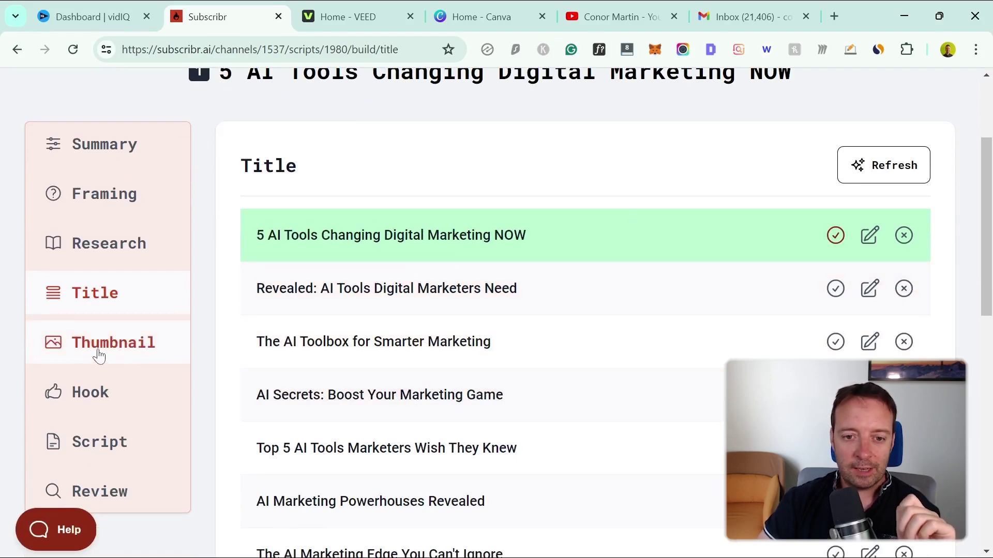
{"action": "left_click", "coordinate": [98, 355]}
{"action": "scroll", "coordinate": [716, 343], "scroll_direction": "down", "scroll_amount": 6}
{"action": "scroll", "coordinate": [469, 392], "scroll_direction": "up", "scroll_amount": 5}
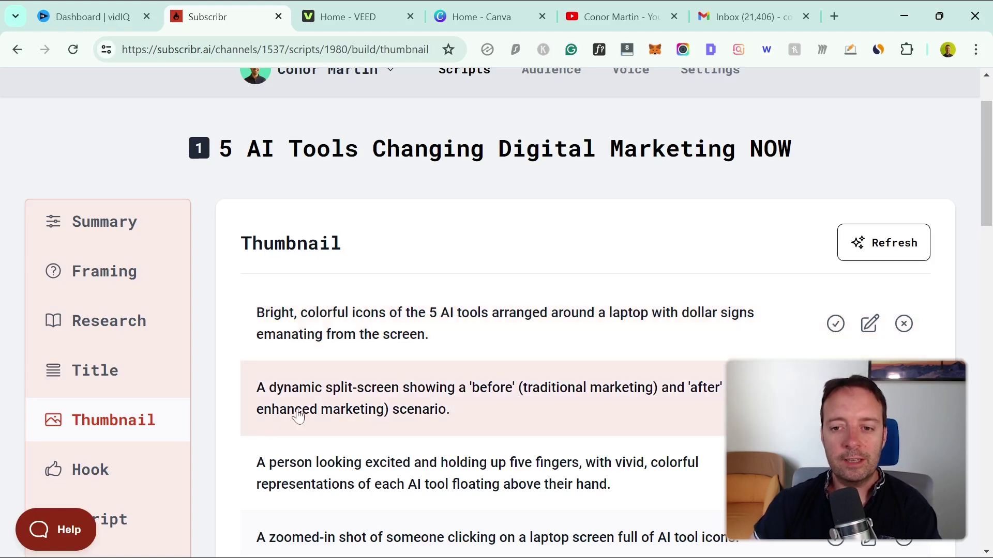
{"action": "left_click", "coordinate": [150, 471]}
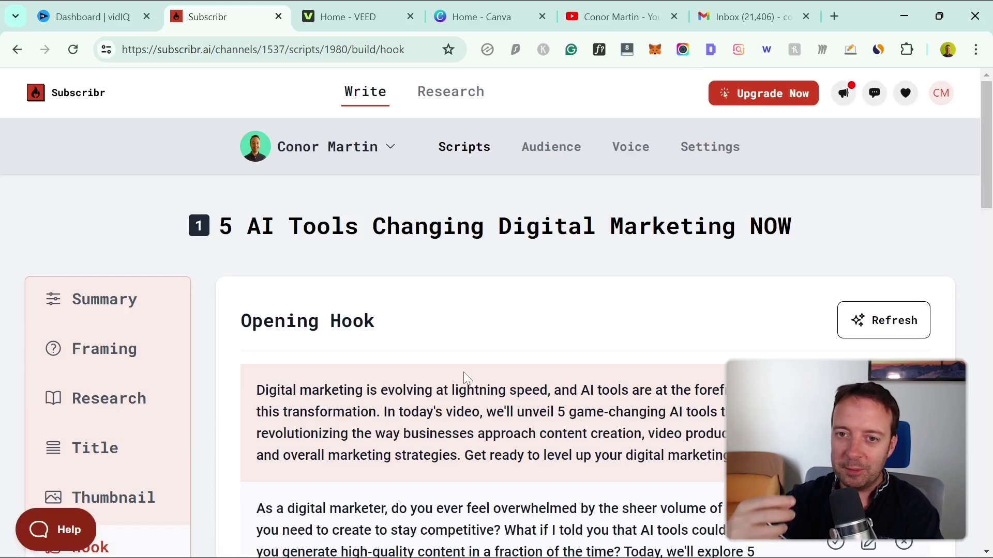
Read through the hook drafts beginning 'Digital marketing is evolving at lightning speed'.
{"action": "scroll", "coordinate": [601, 260], "scroll_direction": "down", "scroll_amount": 1}
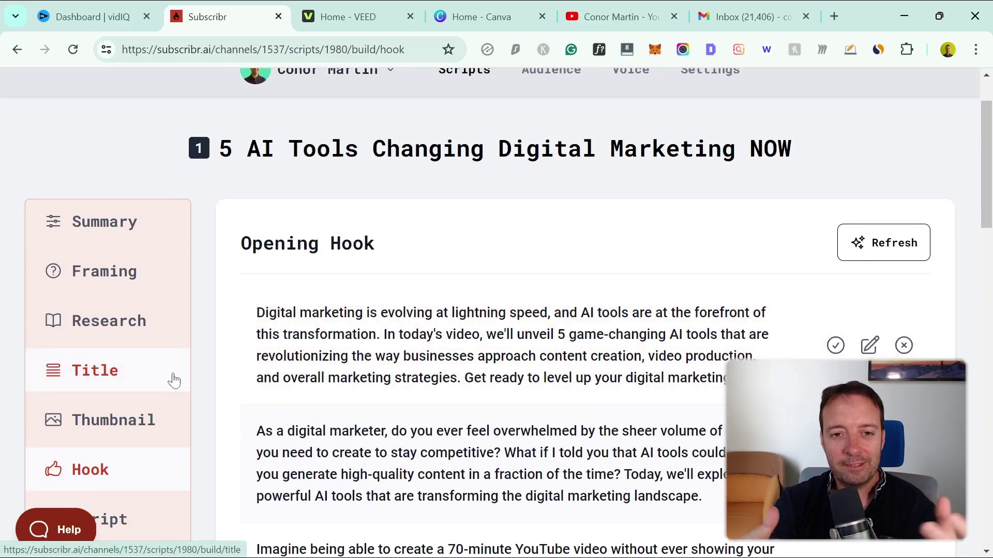
{"action": "scroll", "coordinate": [170, 382], "scroll_direction": "down", "scroll_amount": 3}
Open the written script and read through its Journalist AI and Invideo sections.
{"action": "left_click", "coordinate": [130, 379]}
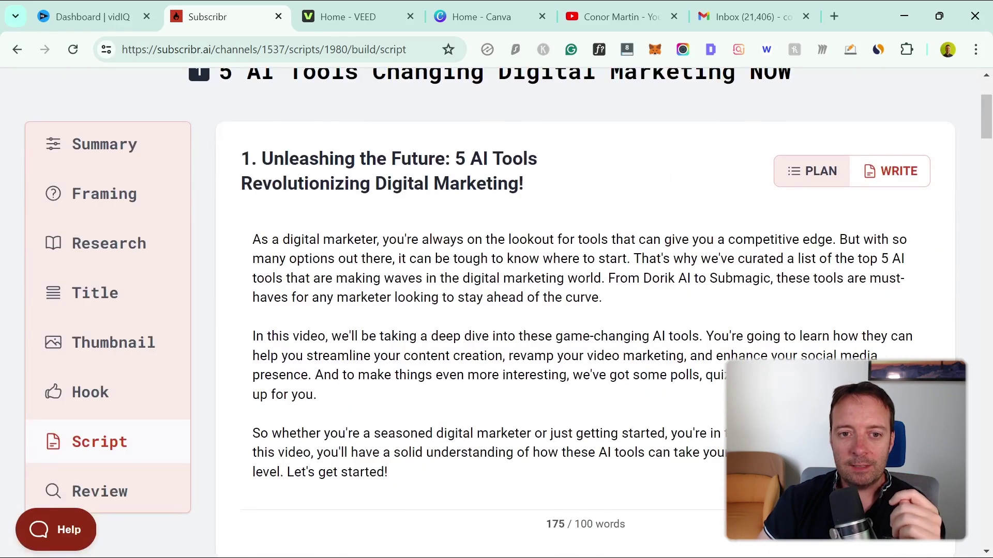
{"action": "scroll", "coordinate": [488, 222], "scroll_direction": "down", "scroll_amount": 2}
{"action": "scroll", "coordinate": [511, 233], "scroll_direction": "up", "scroll_amount": 3}
{"action": "scroll", "coordinate": [515, 236], "scroll_direction": "down", "scroll_amount": 10}
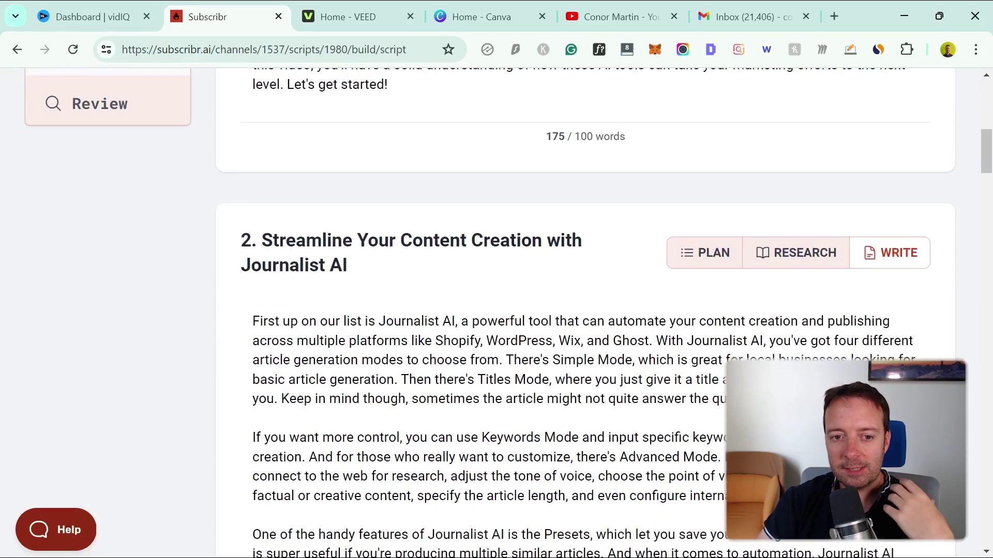
{"action": "scroll", "coordinate": [559, 289], "scroll_direction": "down", "scroll_amount": 8}
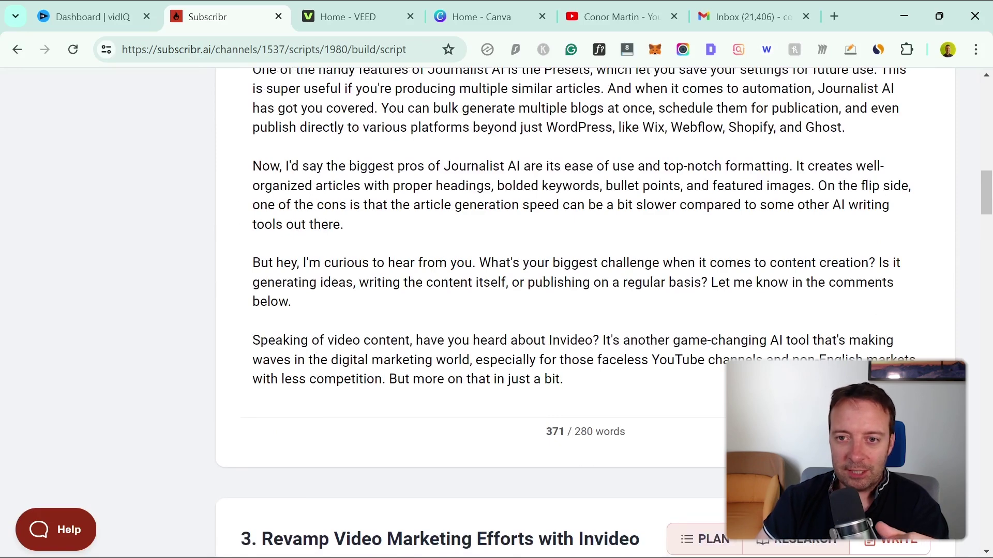
{"action": "scroll", "coordinate": [585, 310], "scroll_direction": "up", "scroll_amount": 4}
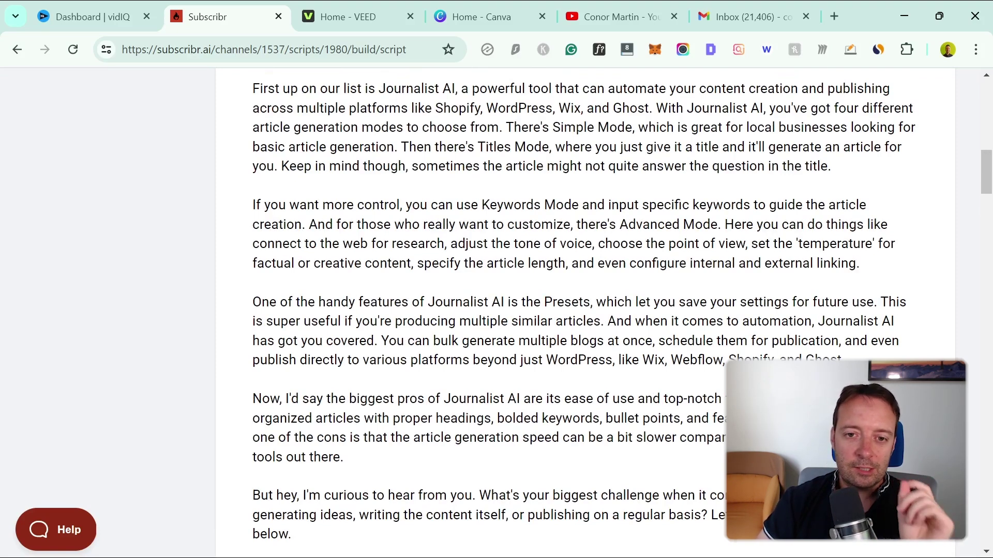
{"action": "scroll", "coordinate": [584, 310], "scroll_direction": "down", "scroll_amount": 4}
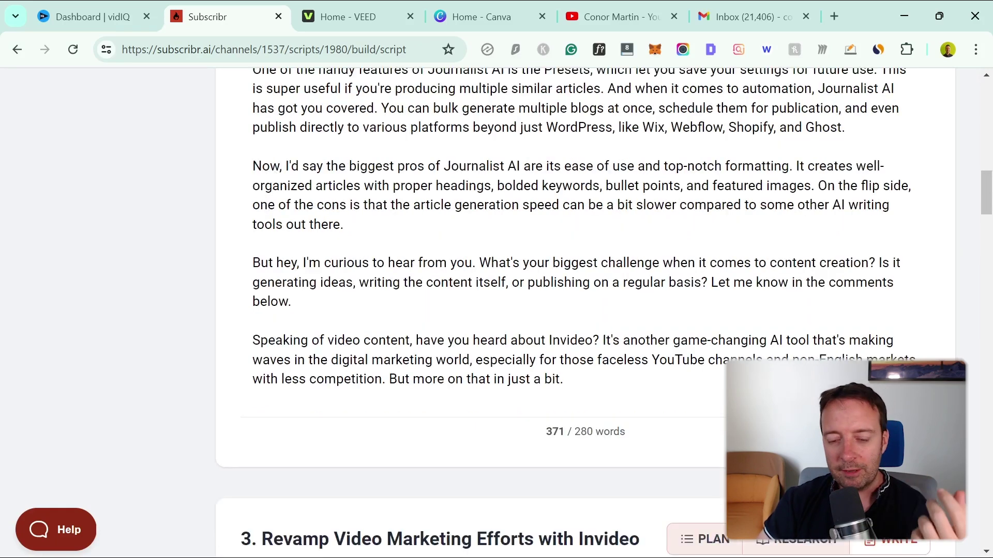
{"action": "scroll", "coordinate": [585, 310], "scroll_direction": "down", "scroll_amount": 4}
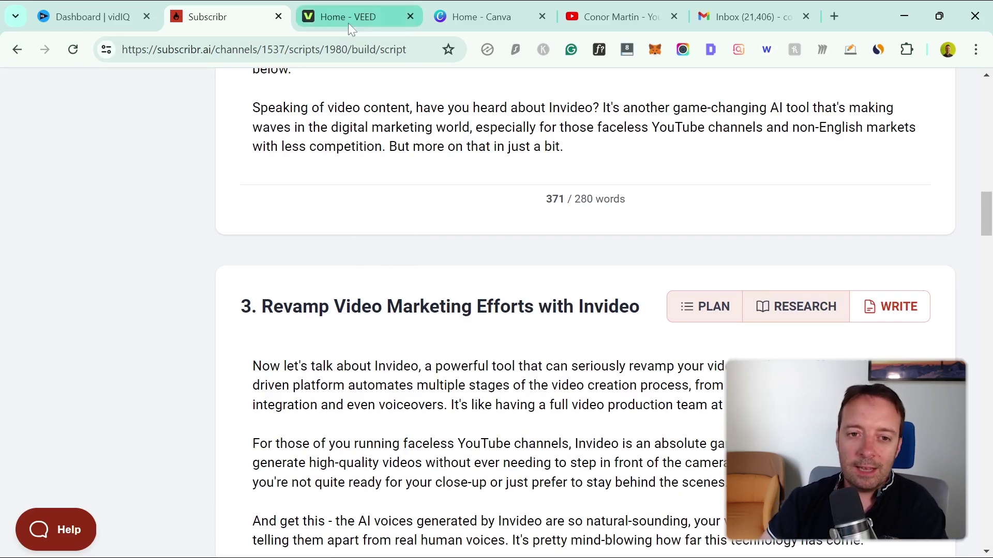
{"action": "mouse_move", "coordinate": [349, 23]}
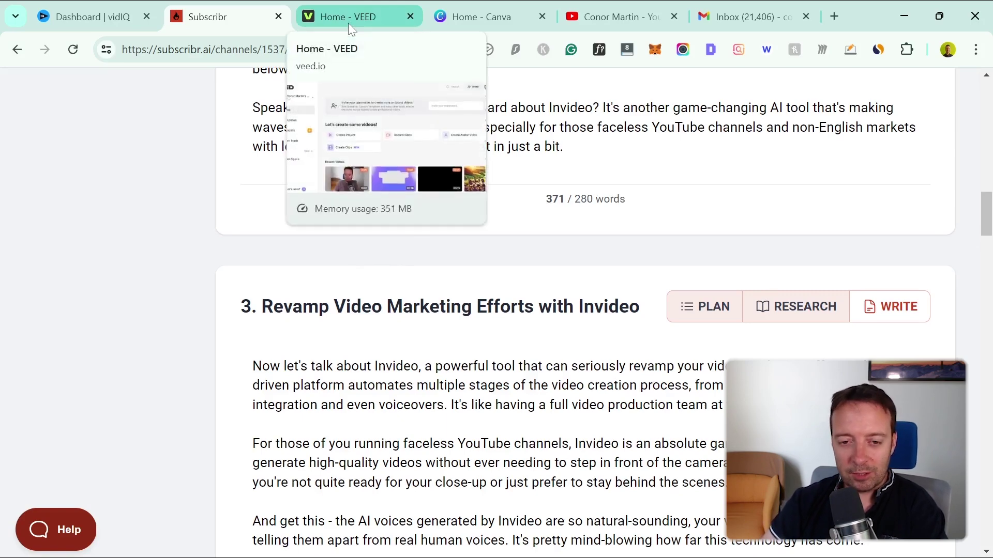
Create a new VEED project from the home page, bringing up the 'Let's make a video!' dialog.
{"action": "left_click", "coordinate": [349, 12]}
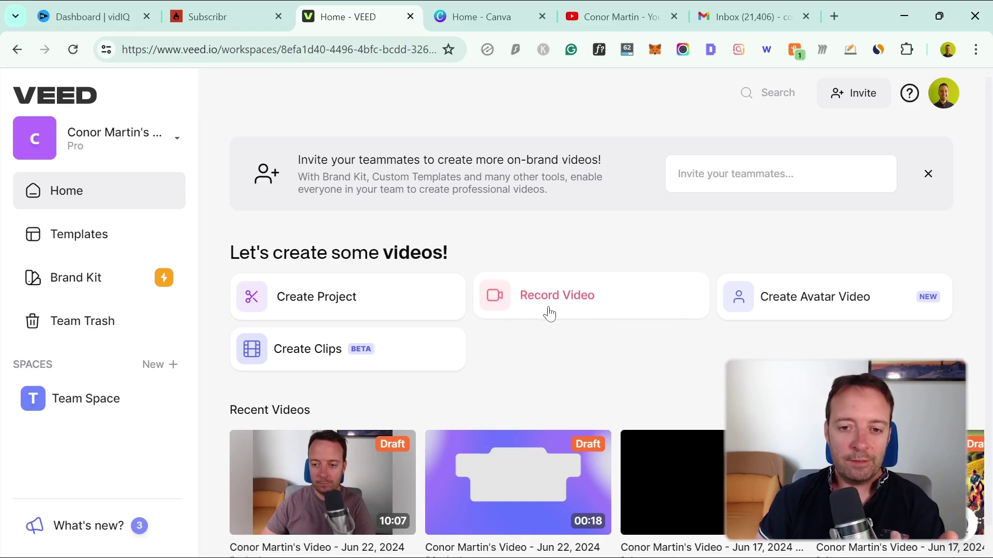
{"action": "left_click", "coordinate": [409, 305]}
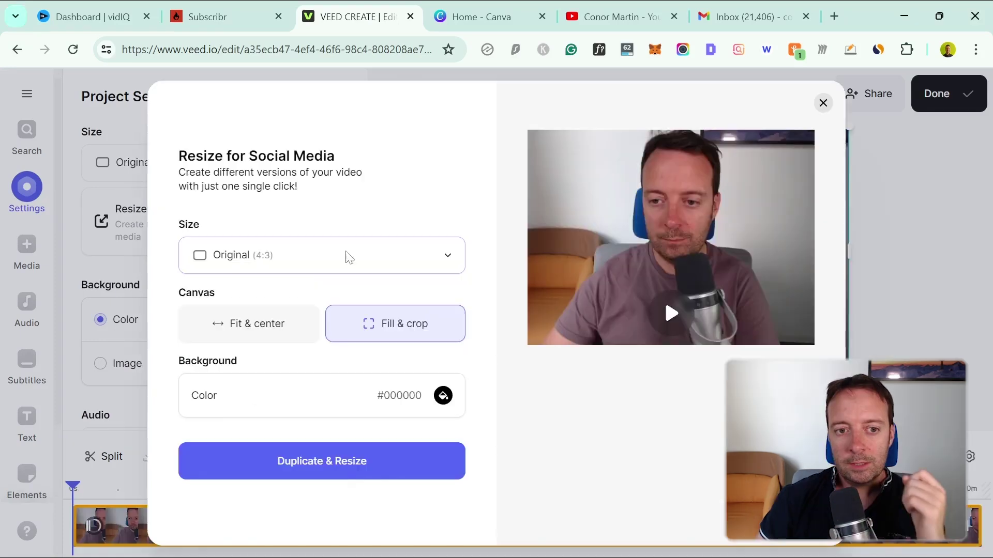
{"action": "left_click", "coordinate": [343, 255]}
{"action": "left_click", "coordinate": [276, 326]}
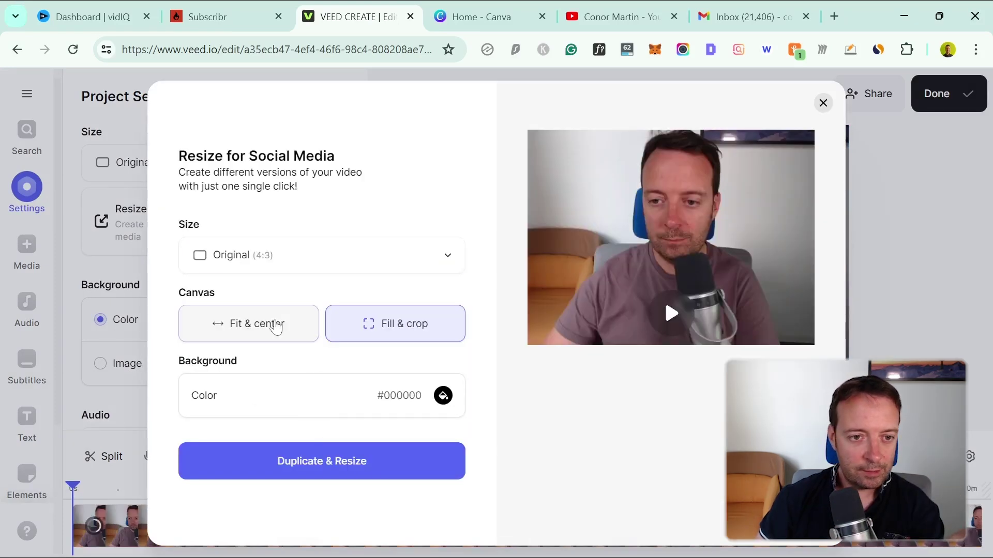
{"action": "left_click", "coordinate": [276, 327]}
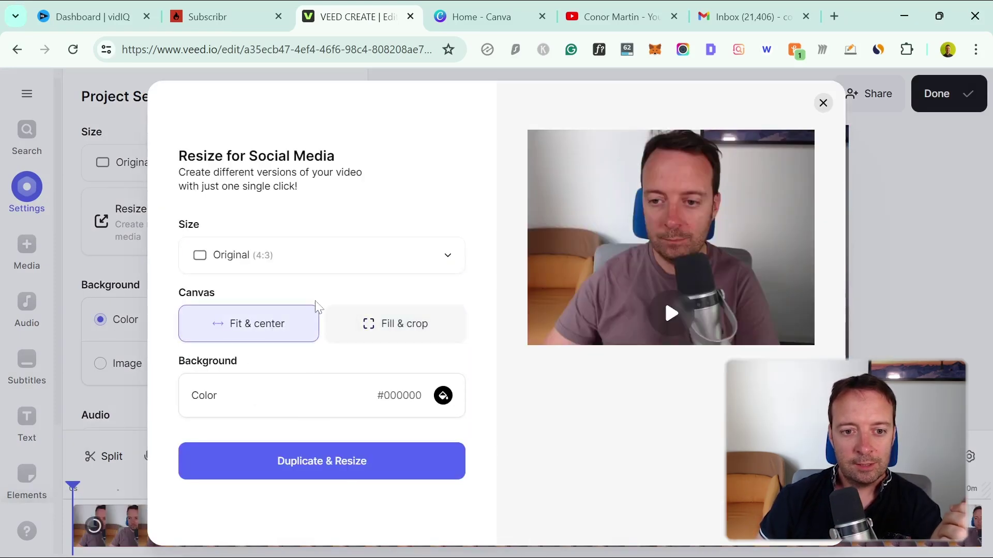
{"action": "left_click", "coordinate": [343, 259]}
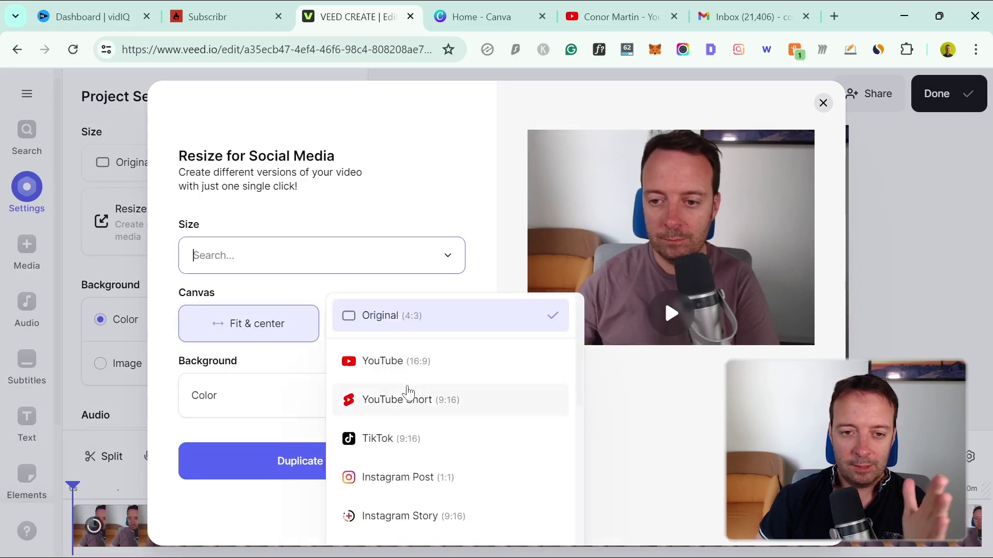
{"action": "left_click", "coordinate": [409, 398]}
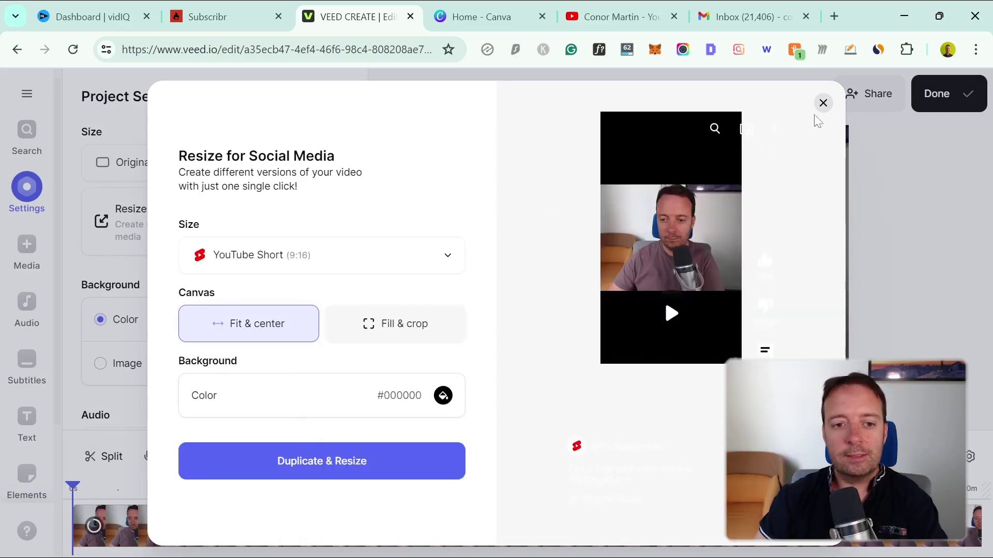
{"action": "left_click", "coordinate": [823, 103]}
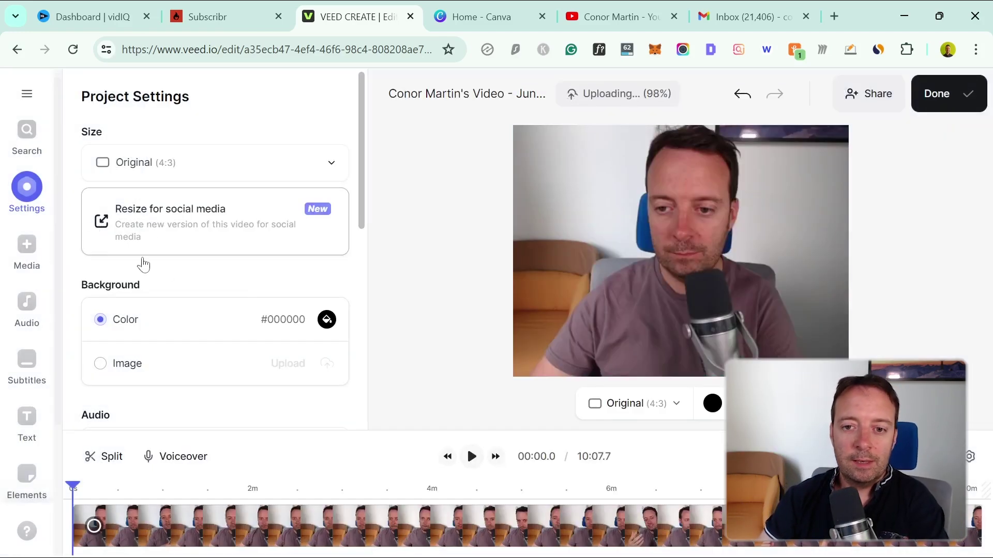
Select the uploaded clip to show speed 1x and volume 100%, and browse the Magic Tools list.
{"action": "left_click", "coordinate": [616, 291]}
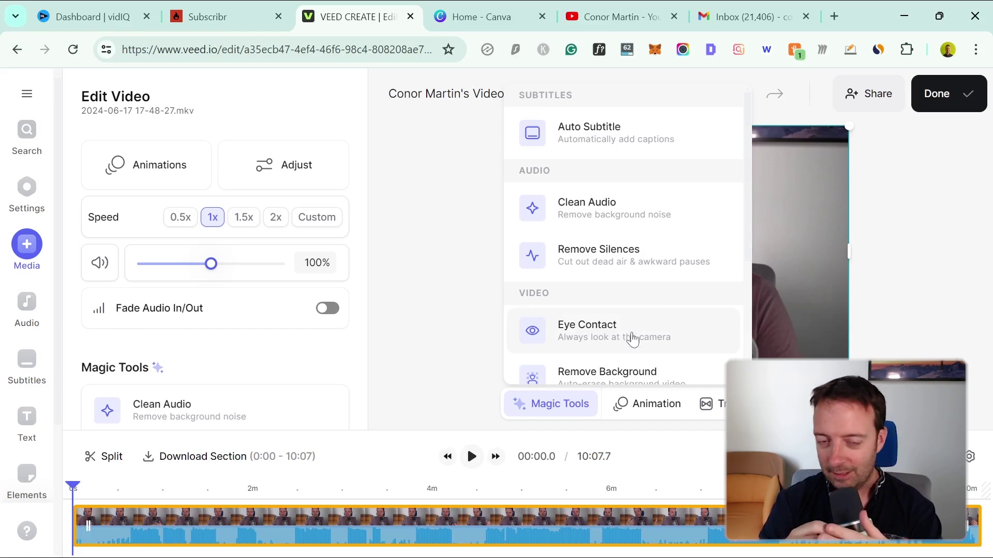
{"action": "scroll", "coordinate": [625, 300], "scroll_direction": "down", "scroll_amount": 2}
{"action": "scroll", "coordinate": [626, 303], "scroll_direction": "down", "scroll_amount": 2}
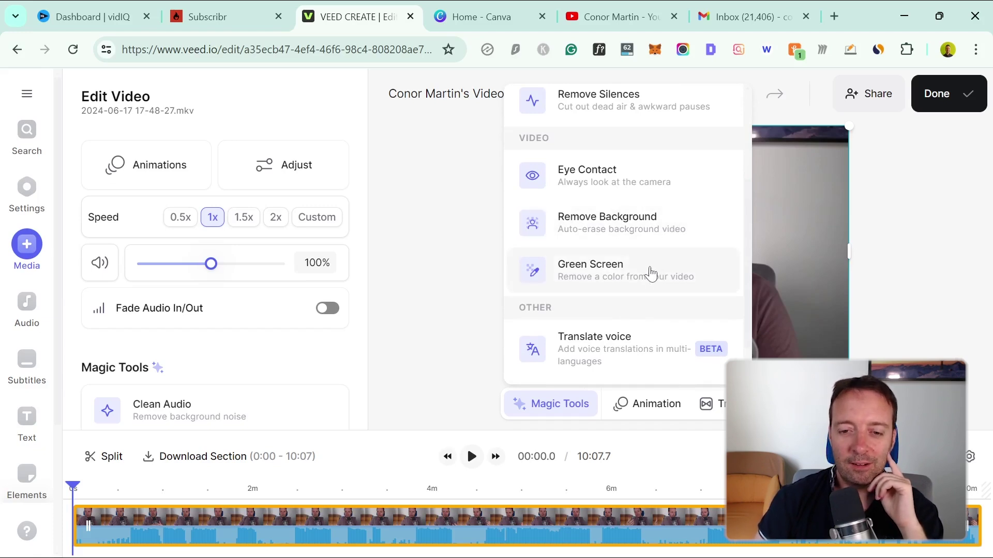
{"action": "scroll", "coordinate": [651, 273], "scroll_direction": "down", "scroll_amount": 1}
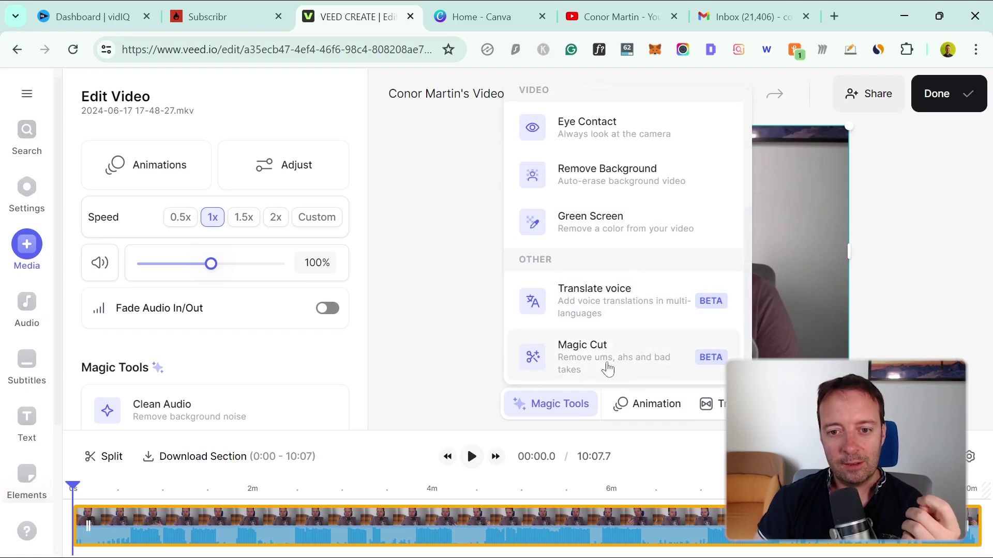
{"action": "left_click", "coordinate": [457, 317]}
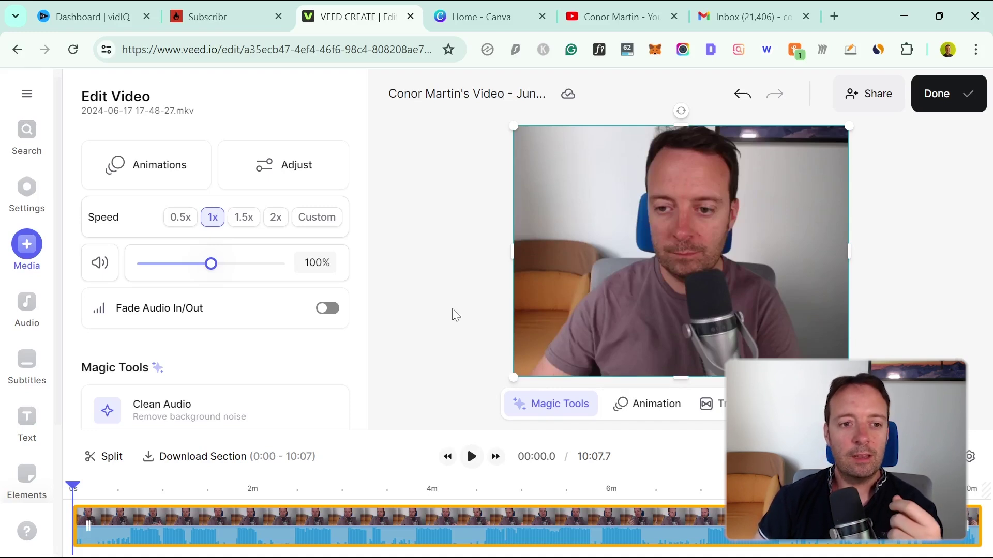
Create a blank YouTube Thumbnail design from Canva and close the old Home tab.
{"action": "left_click", "coordinate": [465, 17]}
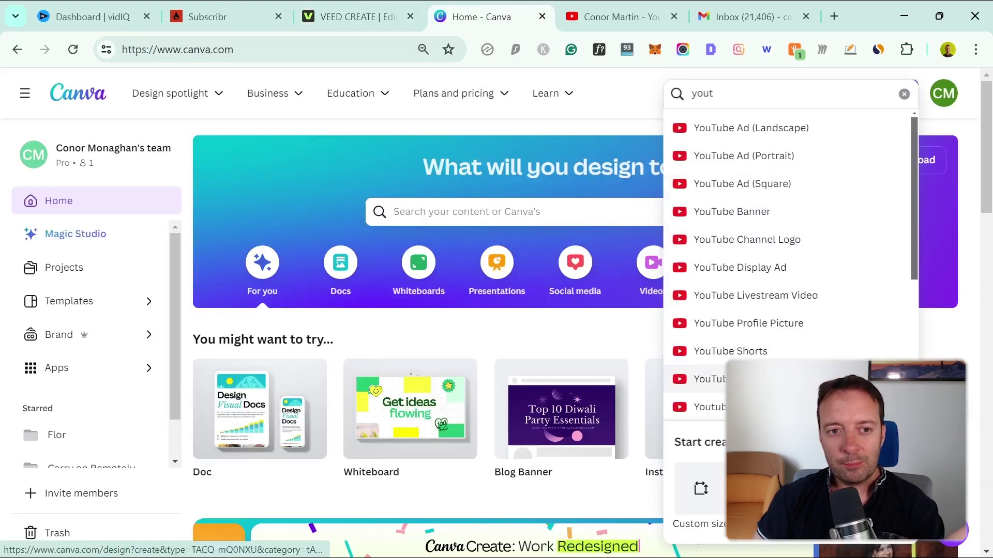
{"action": "left_click", "coordinate": [775, 379]}
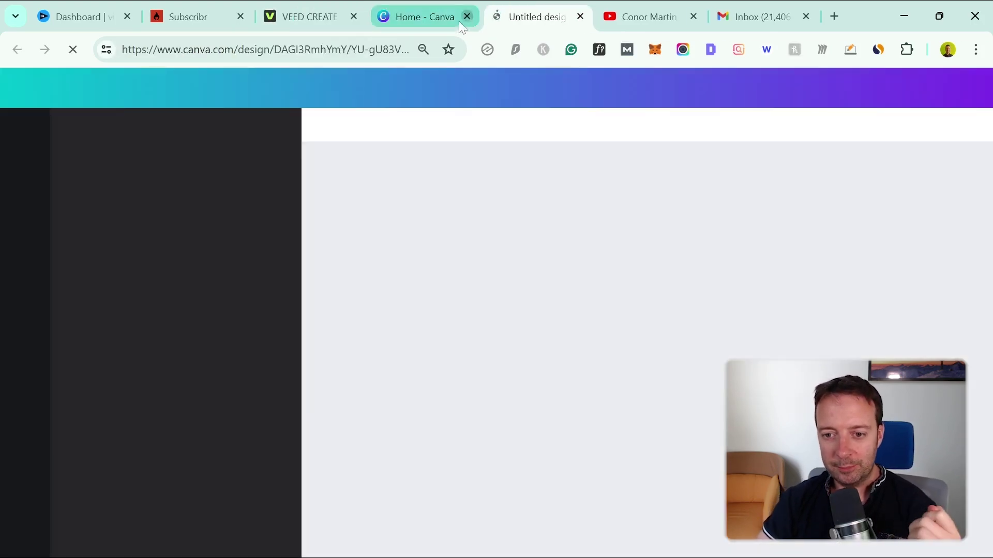
{"action": "left_click", "coordinate": [465, 16]}
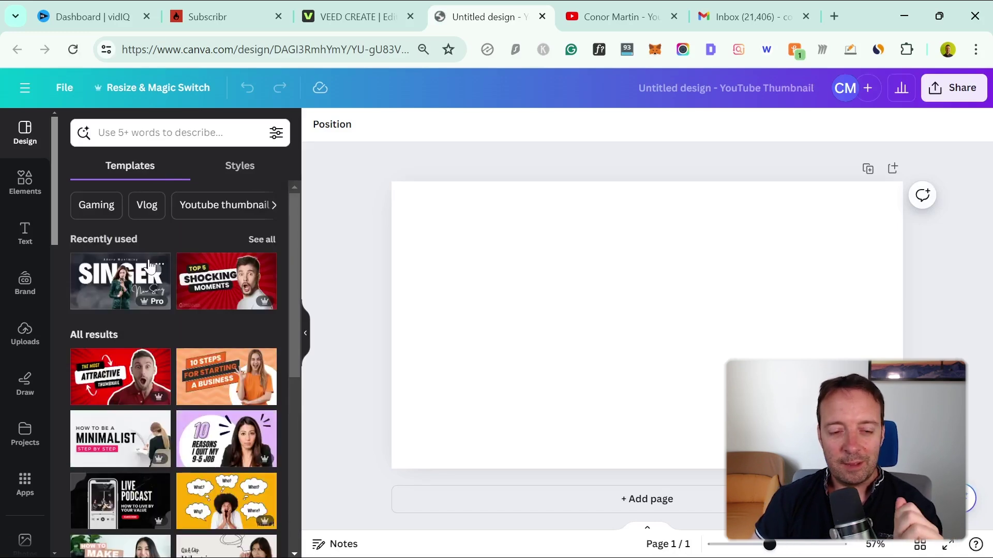
Apply the dark Singer template and move the SINGER headline higher.
{"action": "left_click_drag", "start_coordinate": [109, 282], "coordinate": [638, 355]}
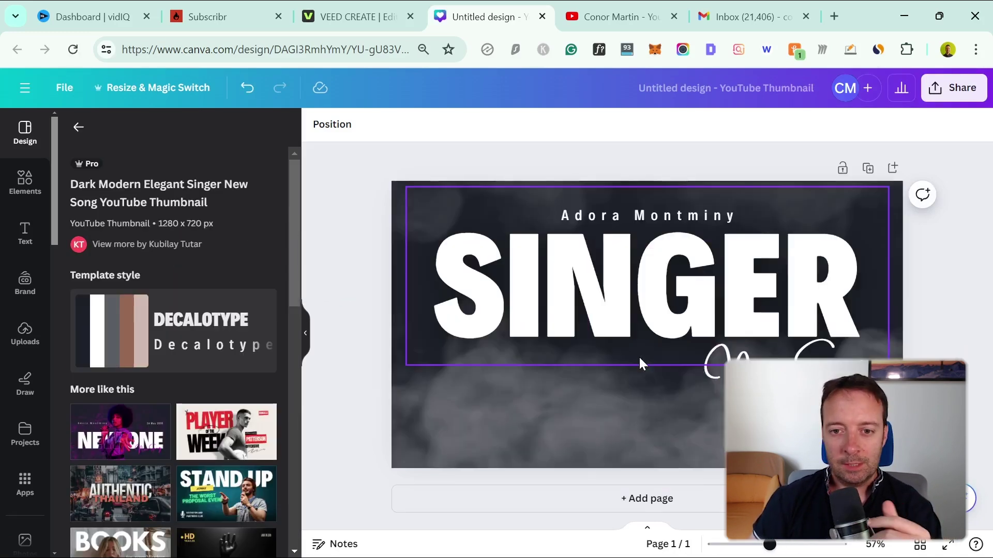
{"action": "left_click_drag", "start_coordinate": [618, 321], "coordinate": [614, 275]}
{"action": "left_click", "coordinate": [614, 281]}
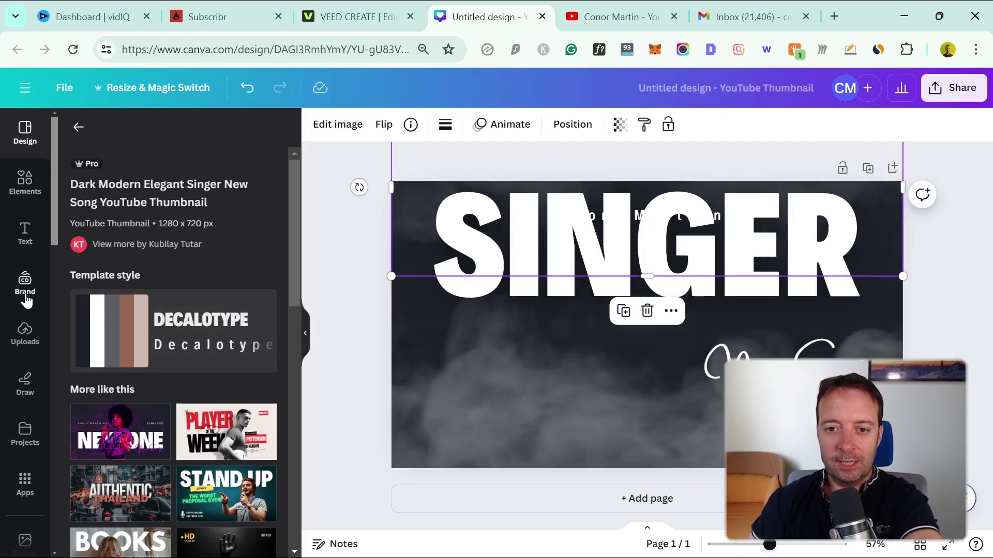
Search the elements for 'nor' and place the portrait photo in the thumbnail centre.
{"action": "left_click", "coordinate": [24, 206]}
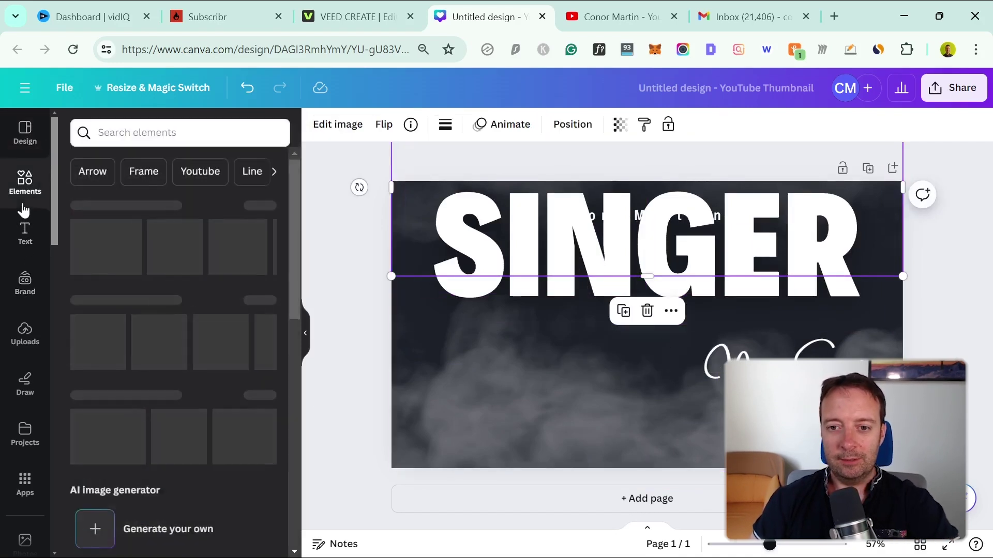
{"action": "left_click", "coordinate": [135, 132]}
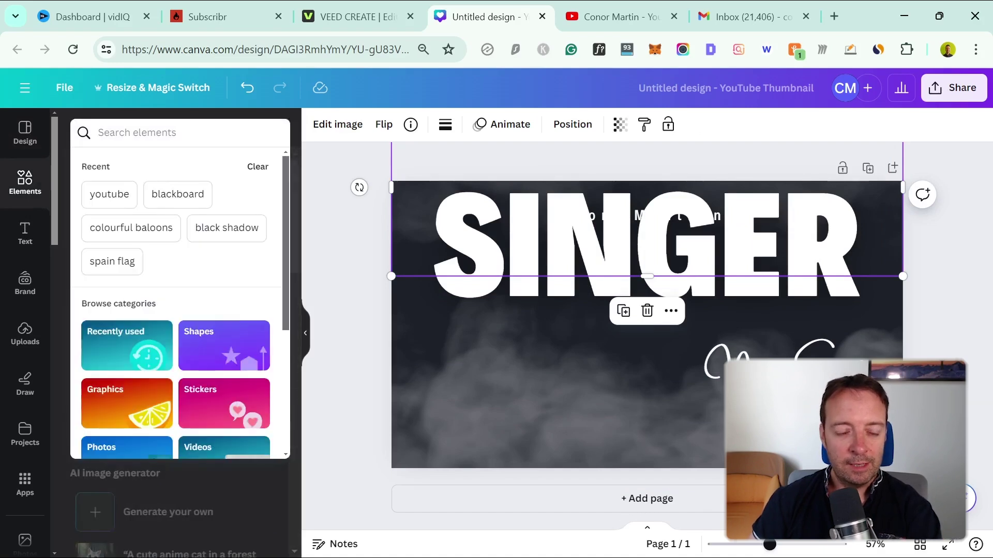
{"action": "type", "text": "conor"}
{"action": "key", "text": "Return"}
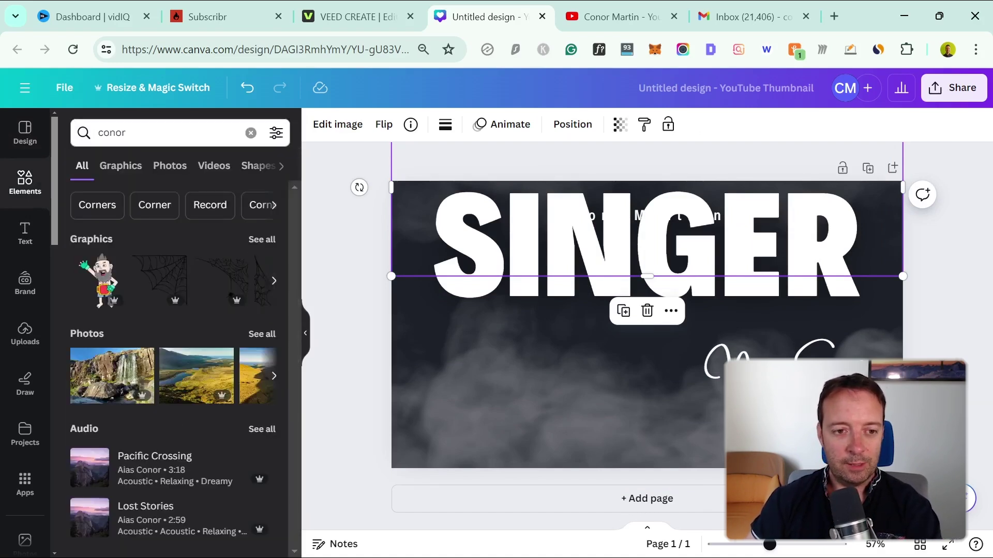
{"action": "scroll", "coordinate": [30, 309], "scroll_direction": "down", "scroll_amount": 3}
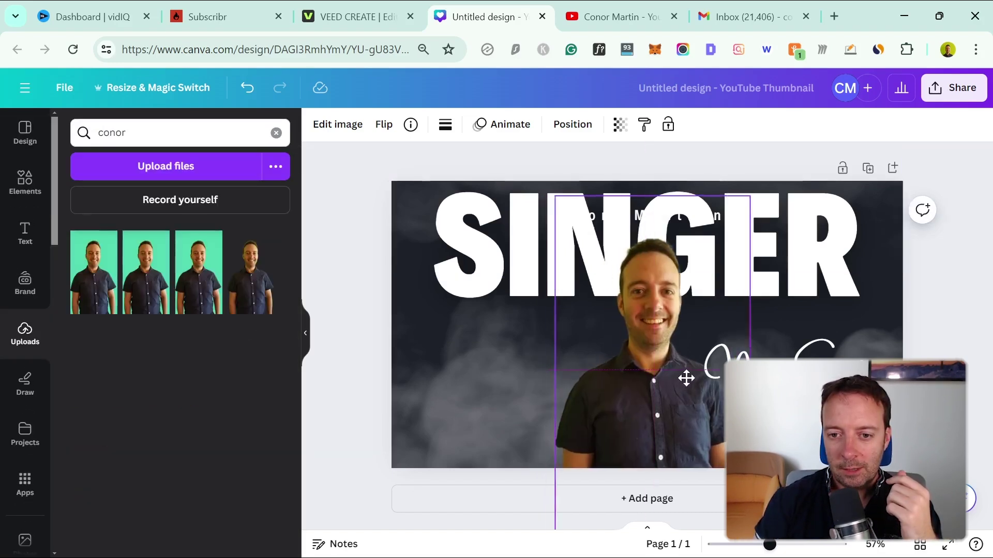
{"action": "left_click_drag", "start_coordinate": [687, 377], "coordinate": [667, 362]}
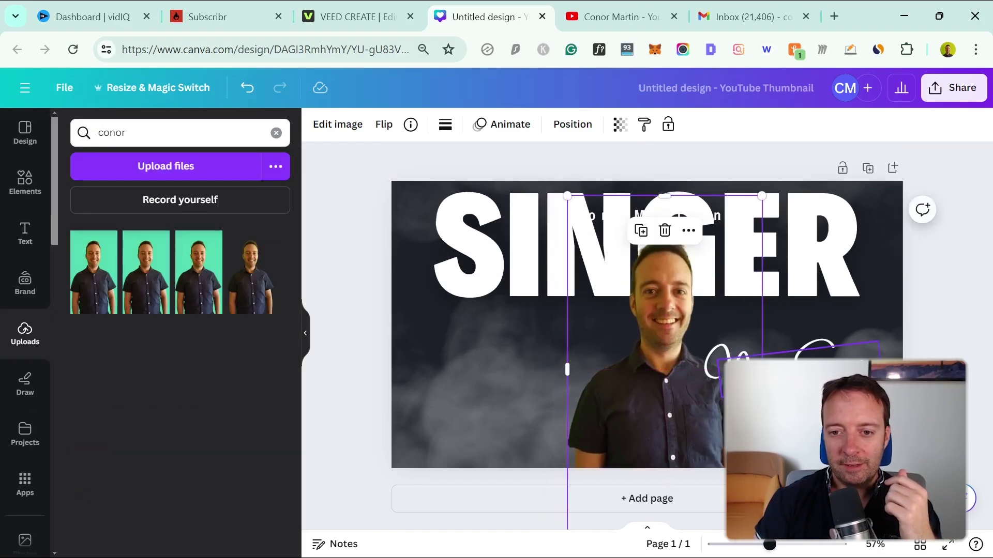
Try cropping the smoky top image, then start editing the SINGER headline to read 'AI YOUTUBE'.
{"action": "left_click", "coordinate": [519, 248]}
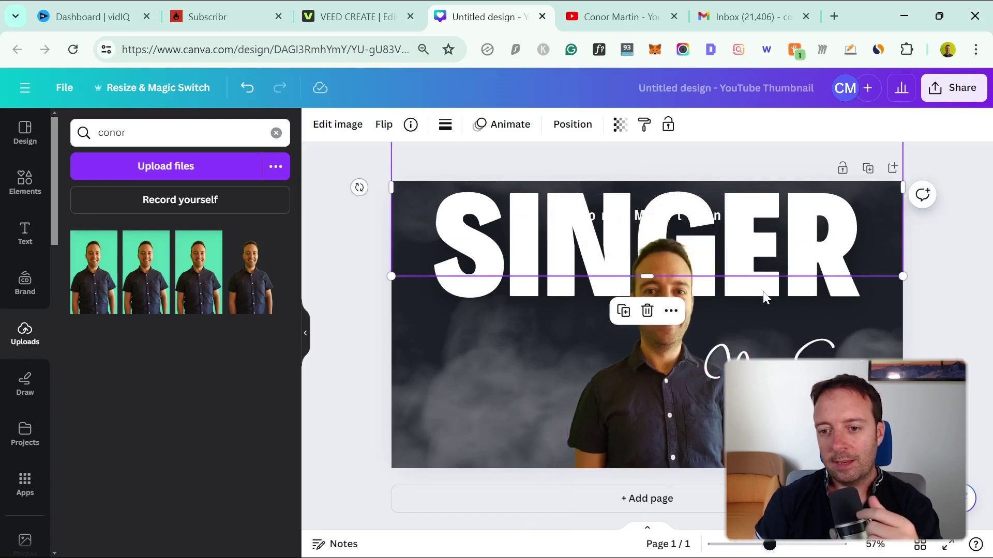
{"action": "double_click", "coordinate": [791, 263]}
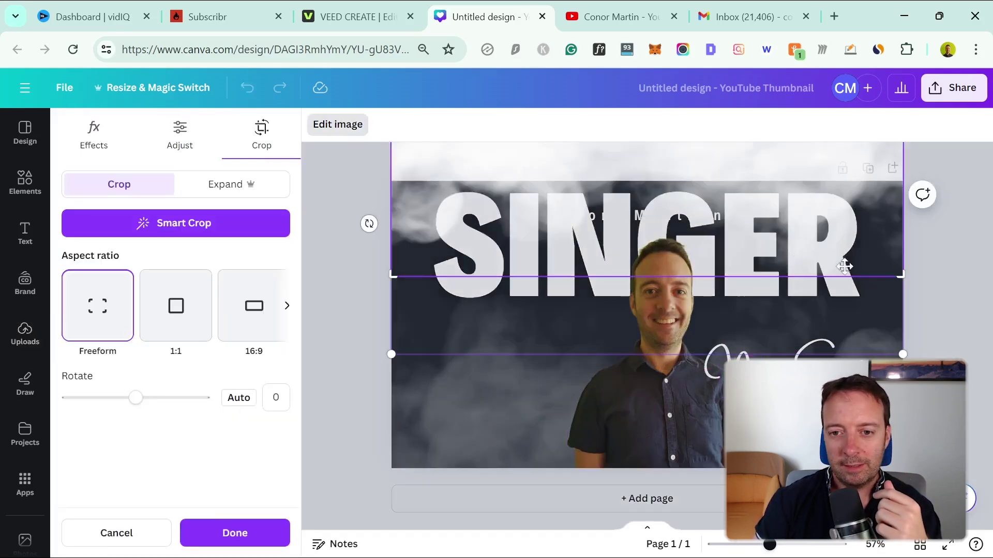
{"action": "key", "text": "Escape"}
{"action": "left_click", "coordinate": [831, 295]}
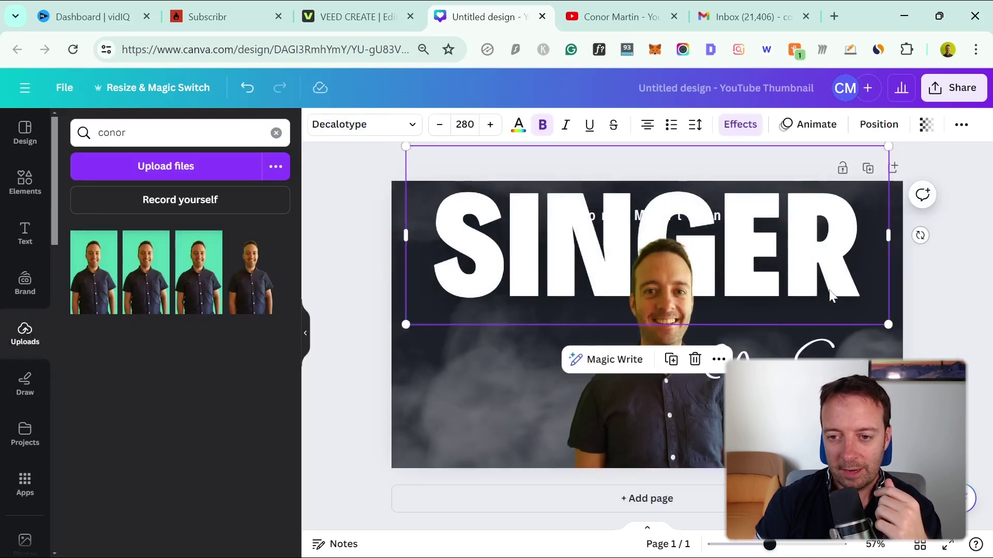
{"action": "double_click", "coordinate": [831, 295]}
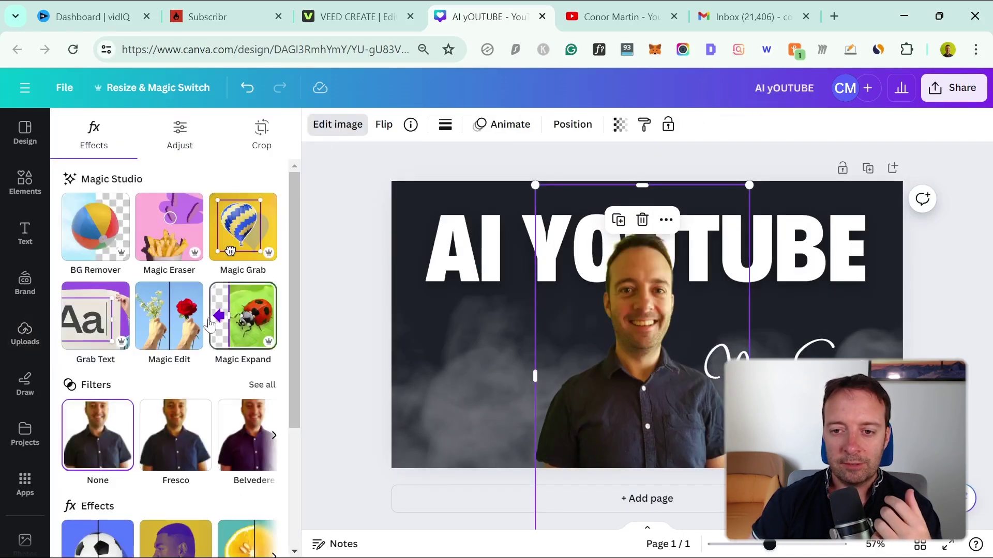
Upscale the presenter portrait 4x with the Image Upscaler so the sharper copy replaces it.
{"action": "scroll", "coordinate": [197, 377], "scroll_direction": "down", "scroll_amount": 2}
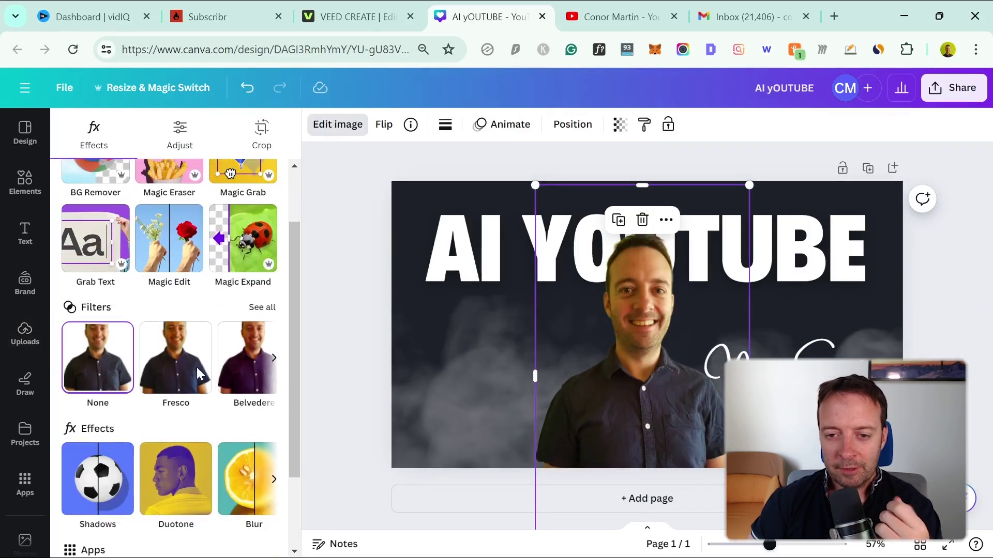
{"action": "scroll", "coordinate": [209, 290], "scroll_direction": "up", "scroll_amount": 2}
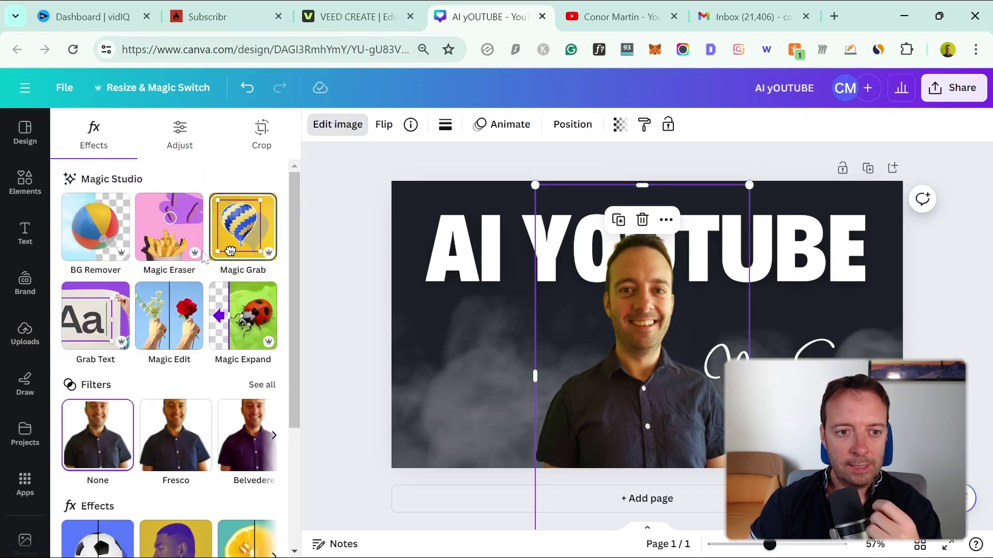
{"action": "scroll", "coordinate": [155, 277], "scroll_direction": "down", "scroll_amount": 3}
{"action": "scroll", "coordinate": [219, 305], "scroll_direction": "down", "scroll_amount": 1}
{"action": "left_click", "coordinate": [174, 509]}
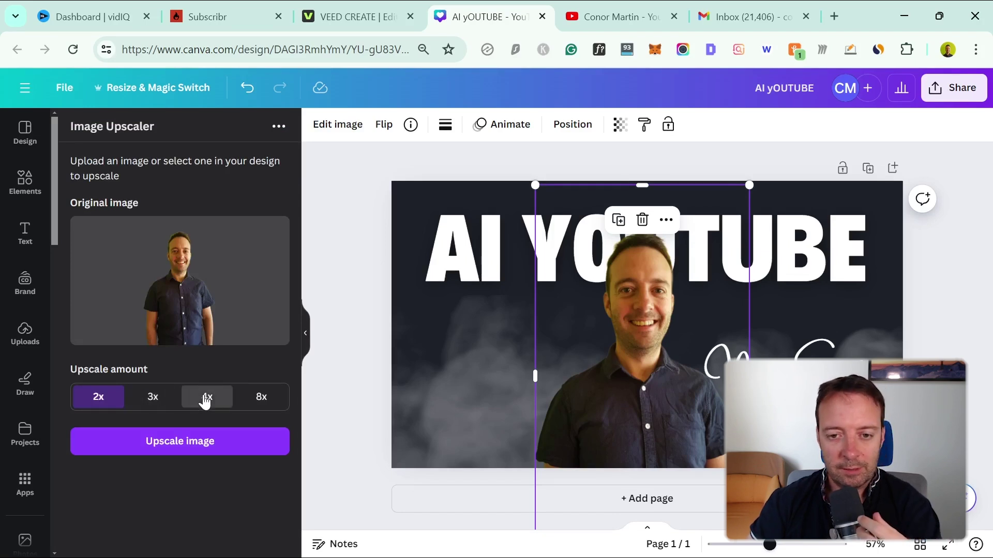
{"action": "left_click", "coordinate": [205, 398]}
{"action": "left_click", "coordinate": [213, 441]}
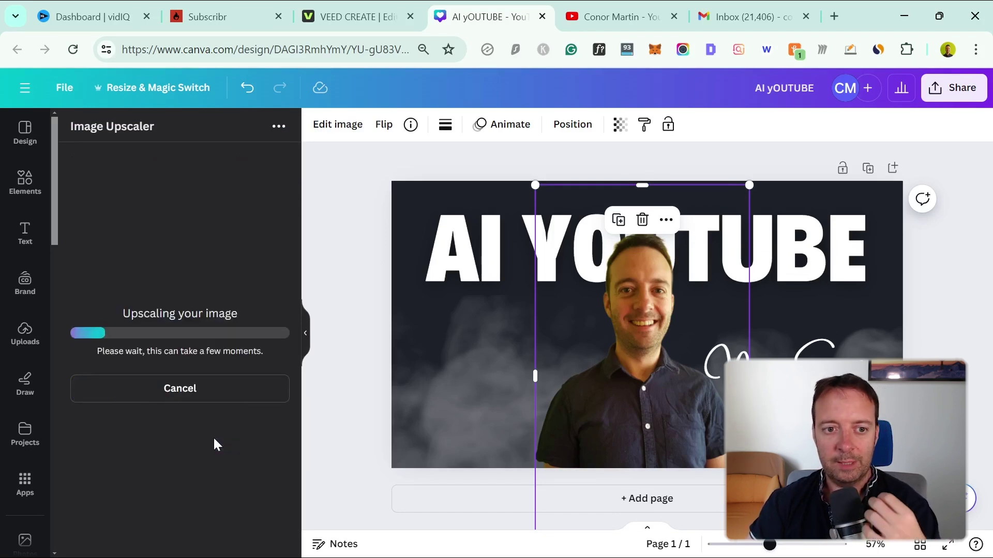
{"action": "scroll", "coordinate": [19, 381], "scroll_direction": "down", "scroll_amount": 5}
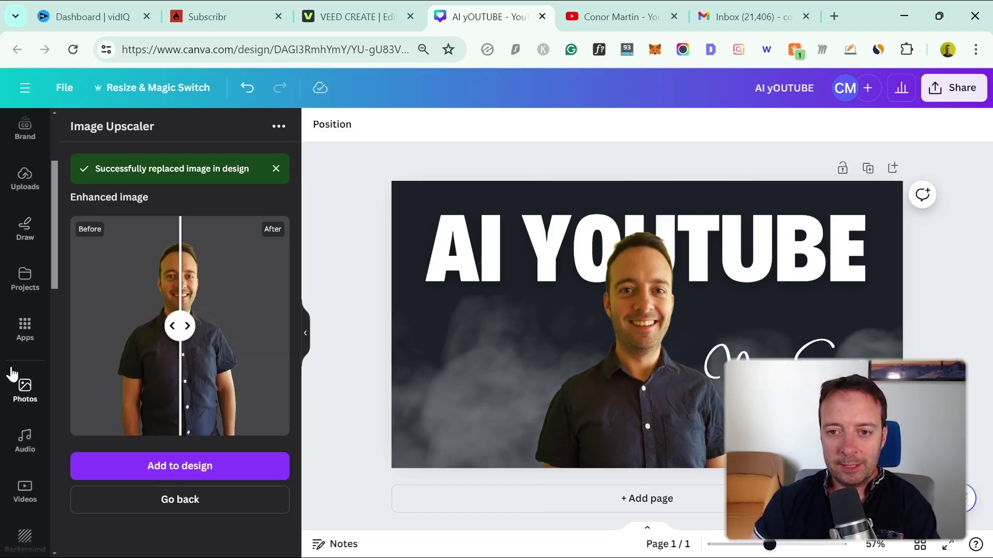
{"action": "scroll", "coordinate": [21, 353], "scroll_direction": "down", "scroll_amount": 5}
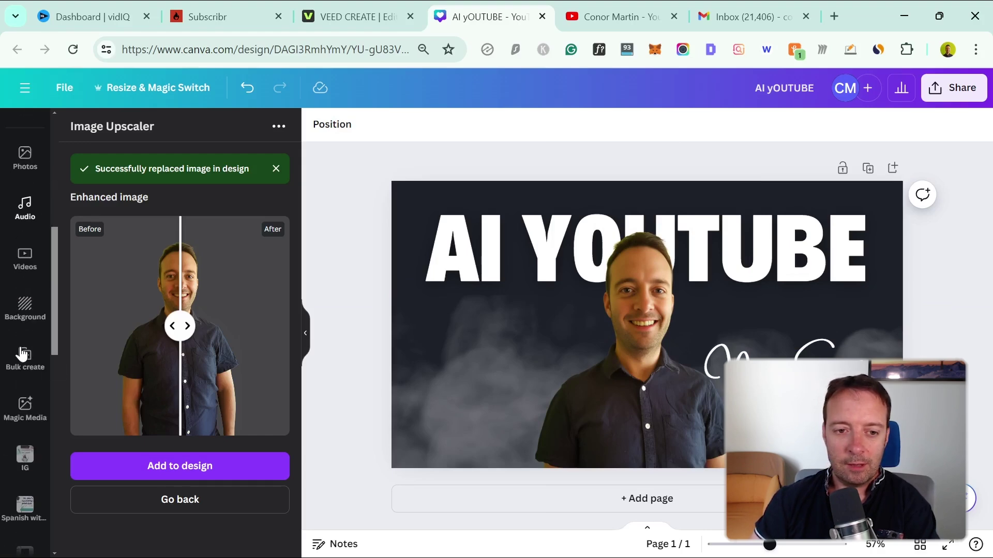
Generate robot graphics in Magic Media and drag one to the bottom right of the AI YOUTUBE thumbnail.
{"action": "left_click", "coordinate": [24, 336]}
{"action": "scroll", "coordinate": [185, 429], "scroll_direction": "down", "scroll_amount": 2}
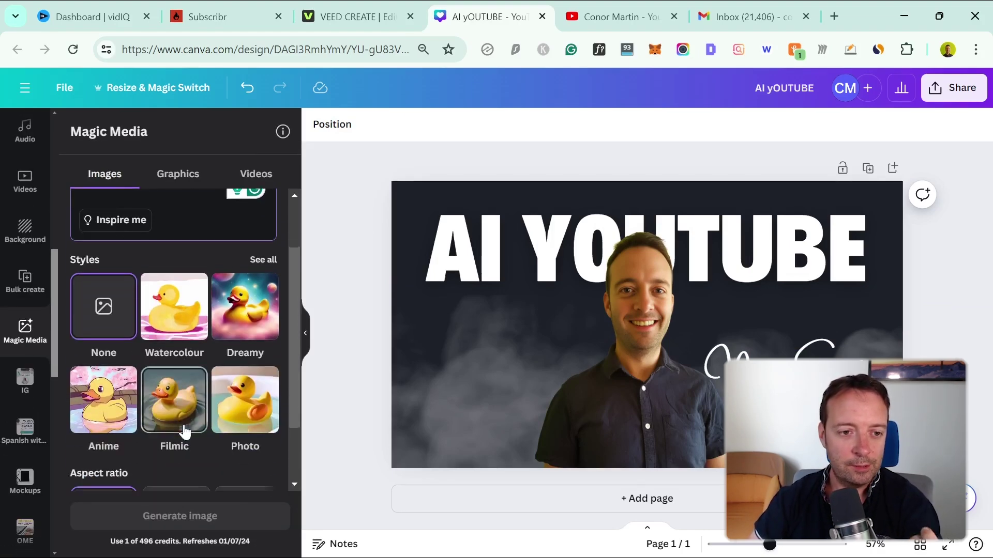
{"action": "scroll", "coordinate": [185, 430], "scroll_direction": "down", "scroll_amount": 2}
{"action": "scroll", "coordinate": [177, 441], "scroll_direction": "up", "scroll_amount": 4}
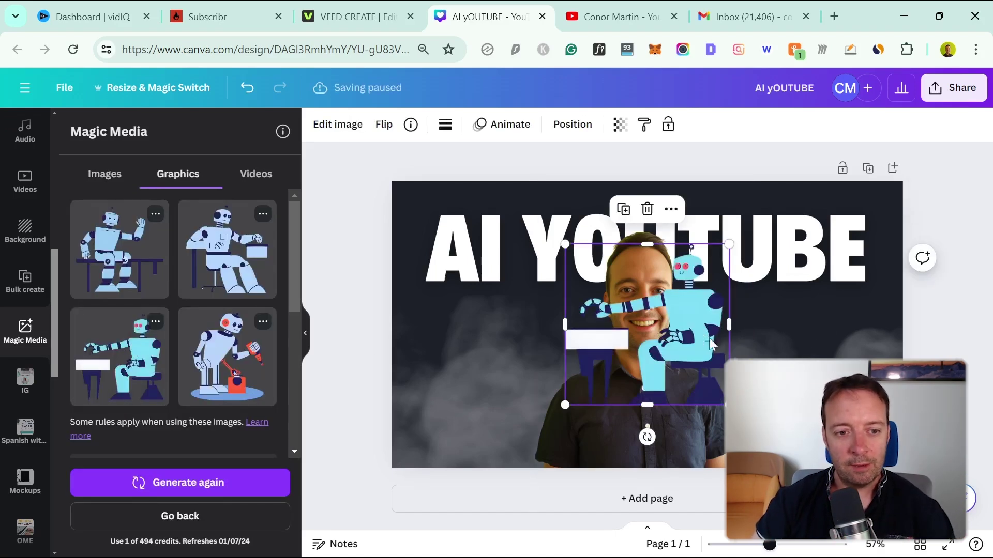
{"action": "left_click_drag", "start_coordinate": [709, 337], "coordinate": [868, 437]}
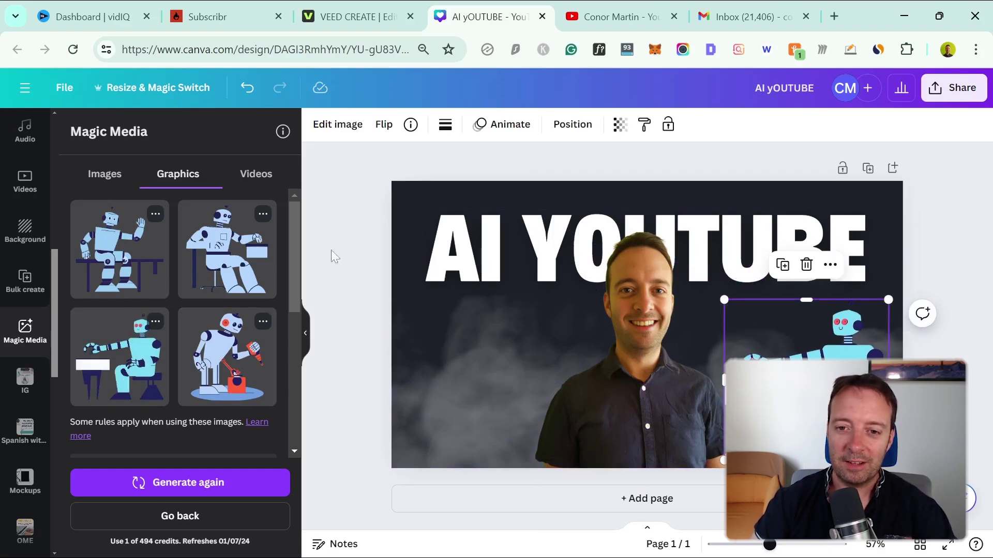
{"action": "left_click", "coordinate": [967, 228]}
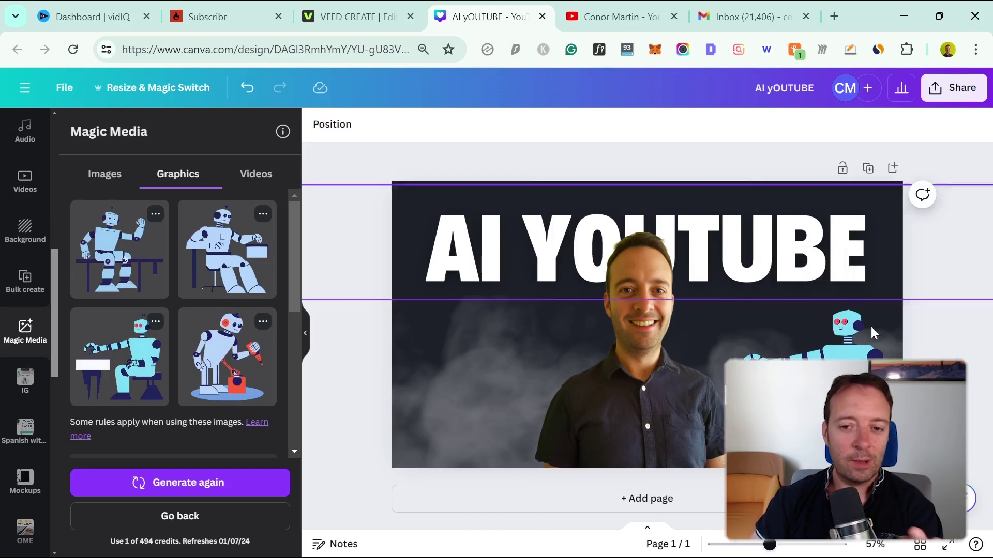